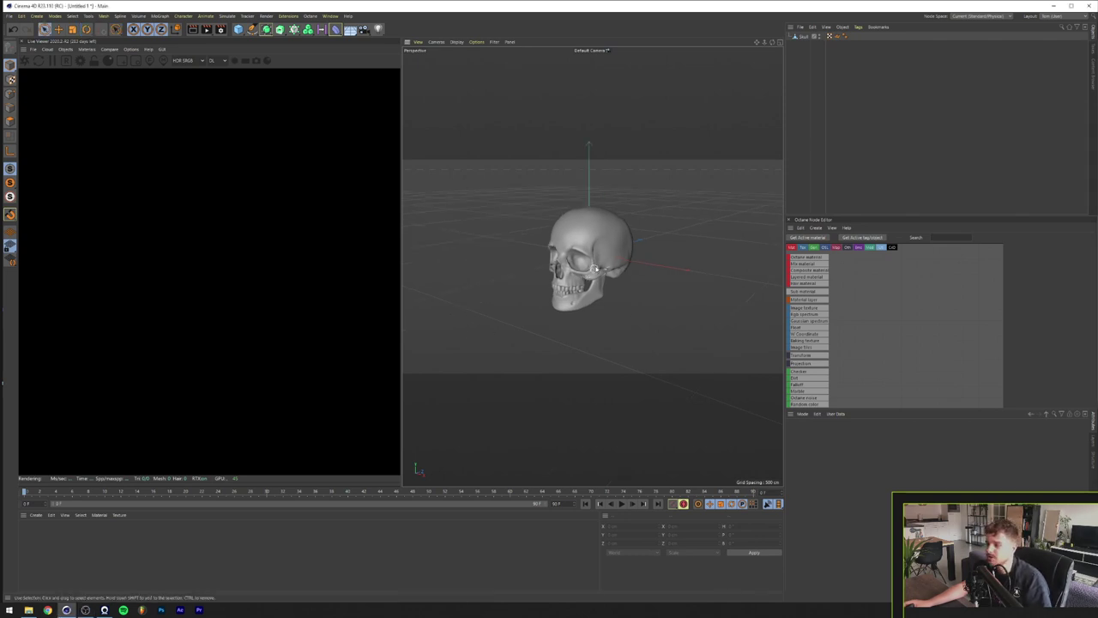
Step: Start the Octane live render of the skull and add an HDRI environment to the scene
{"action": "left_click", "coordinate": [24, 60]}
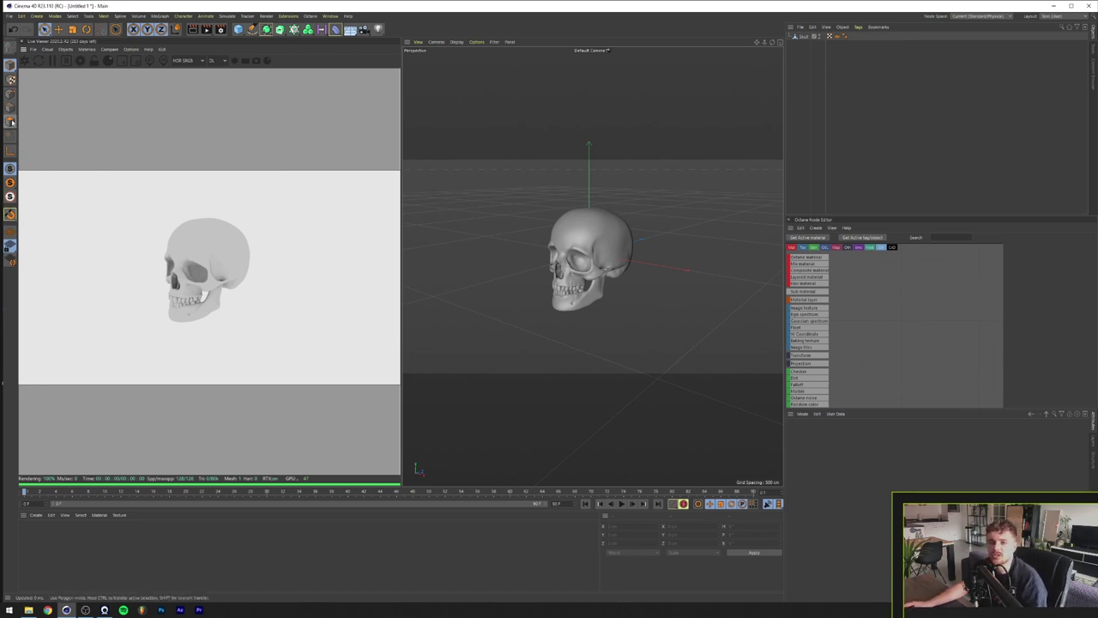
{"action": "left_click", "coordinate": [69, 51]}
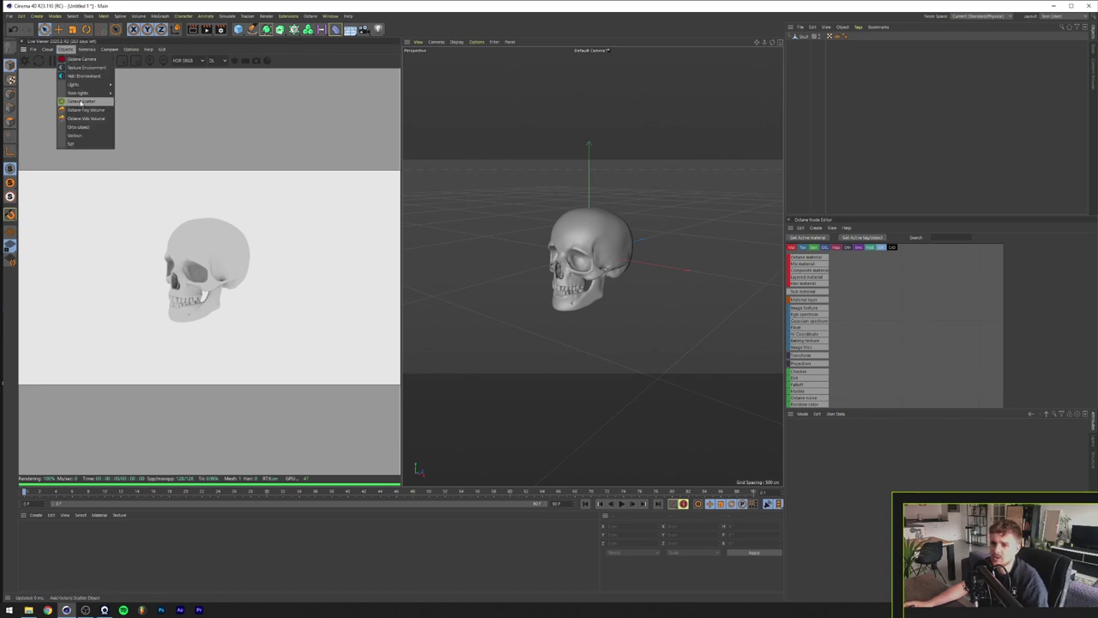
{"action": "left_click", "coordinate": [83, 78]}
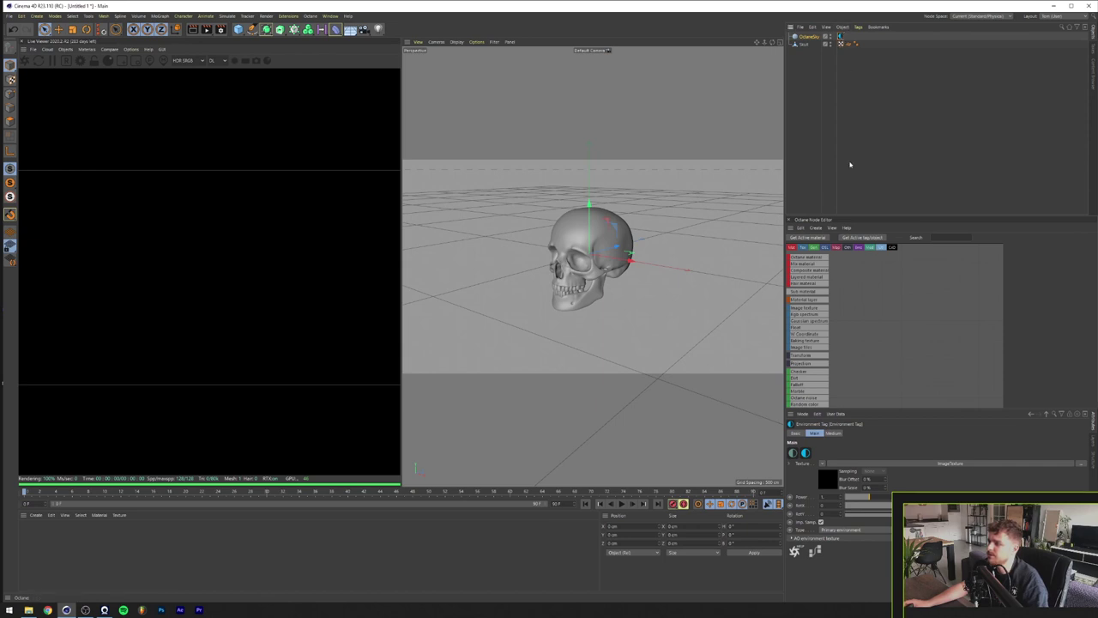
Step: Load the blue and purple tokyo image as the HDRI environment's texture without copying it to the project location
{"action": "left_click", "coordinate": [1044, 463]}
{"action": "left_click", "coordinate": [1079, 452]}
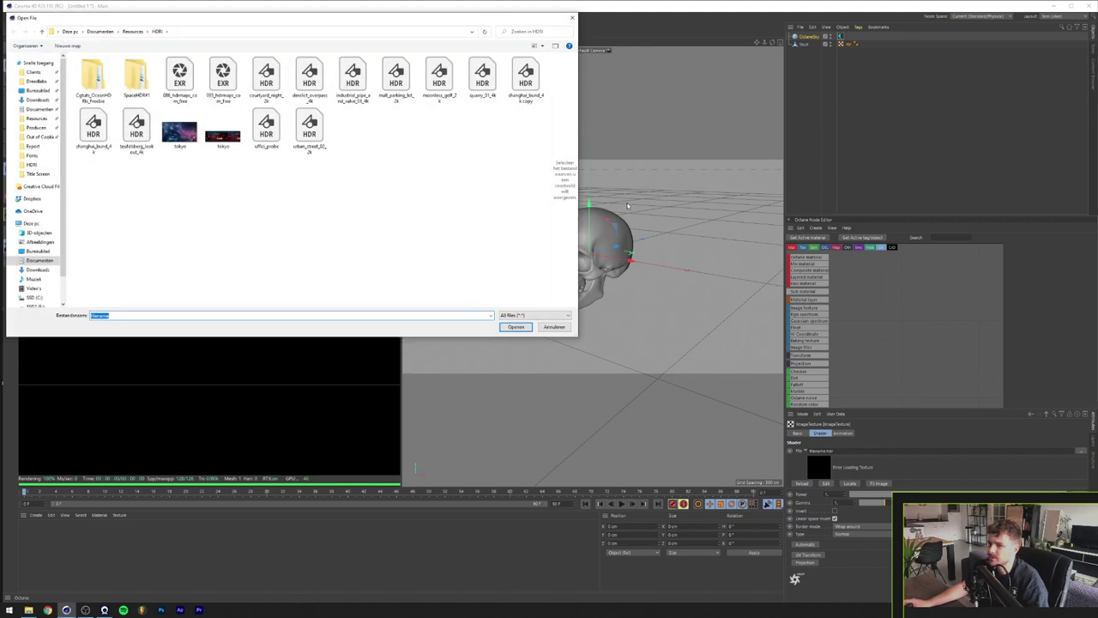
{"action": "left_click", "coordinate": [172, 135]}
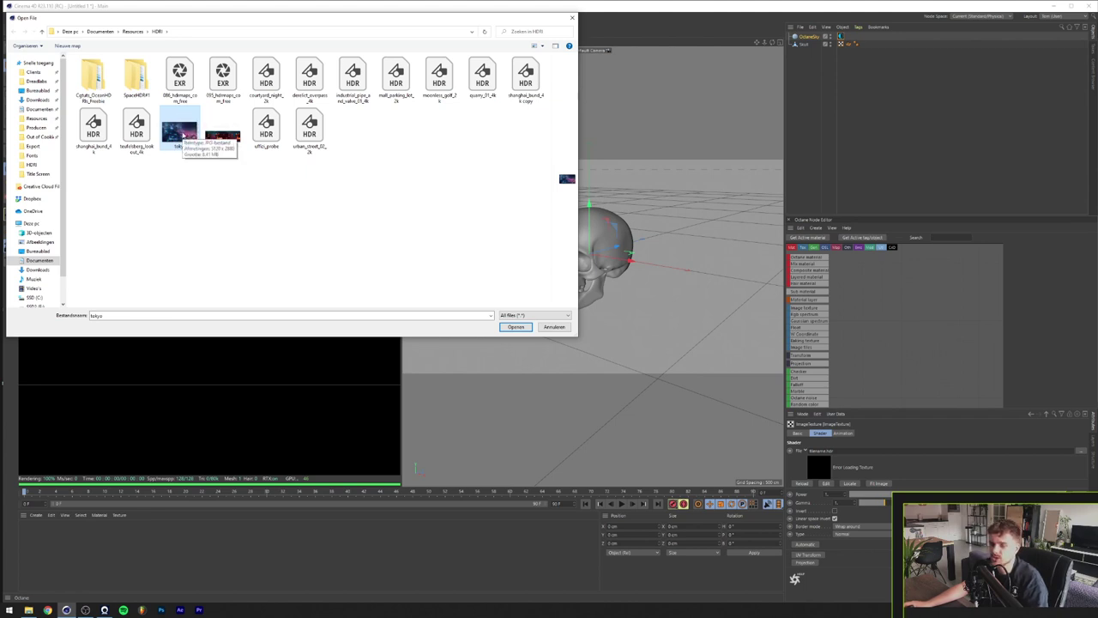
{"action": "double_click", "coordinate": [182, 133]}
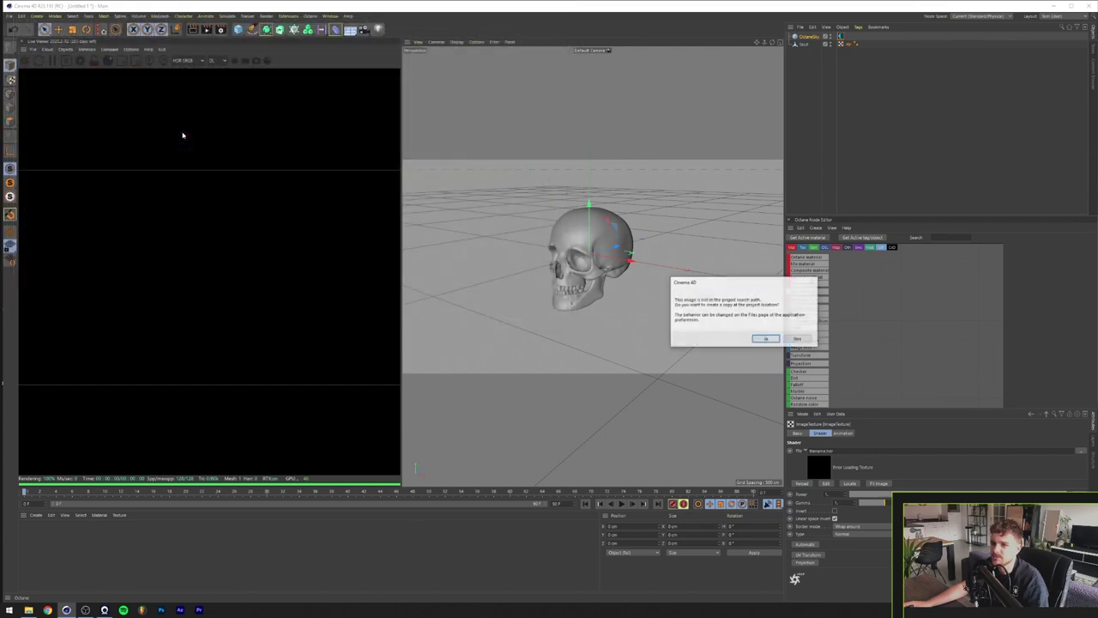
{"action": "left_click", "coordinate": [797, 342]}
{"action": "left_click_drag", "start_coordinate": [675, 242], "coordinate": [582, 250], "text": "alt"}
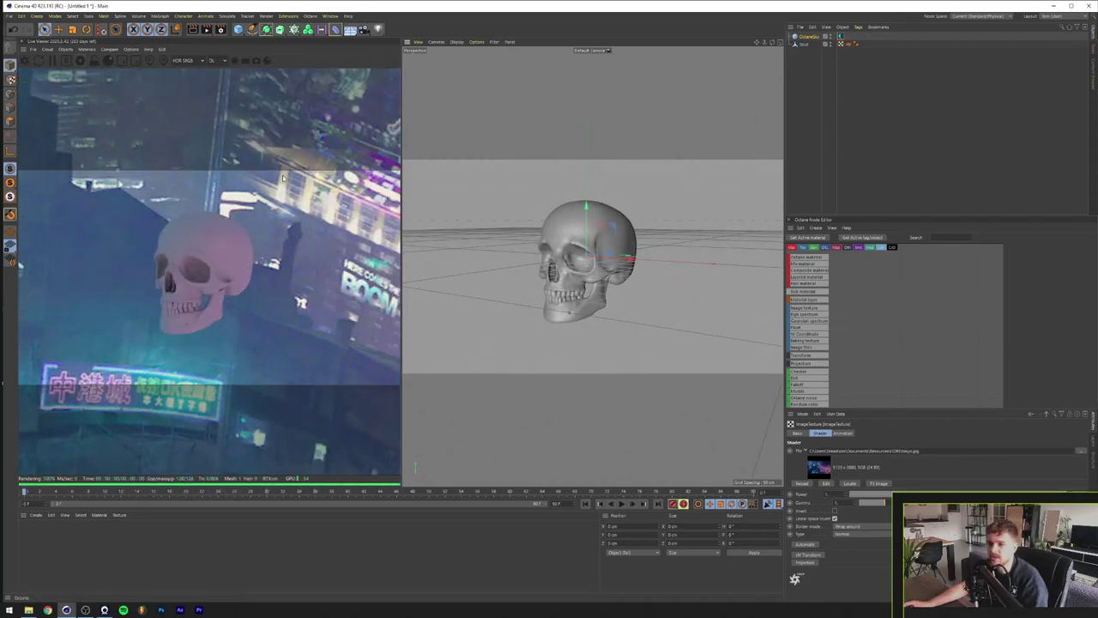
Step: Enable the alpha channel in the Octane kernel settings to hide the environment background, and close the settings
{"action": "left_click", "coordinate": [81, 61]}
{"action": "left_click_drag", "start_coordinate": [160, 173], "coordinate": [262, 285]}
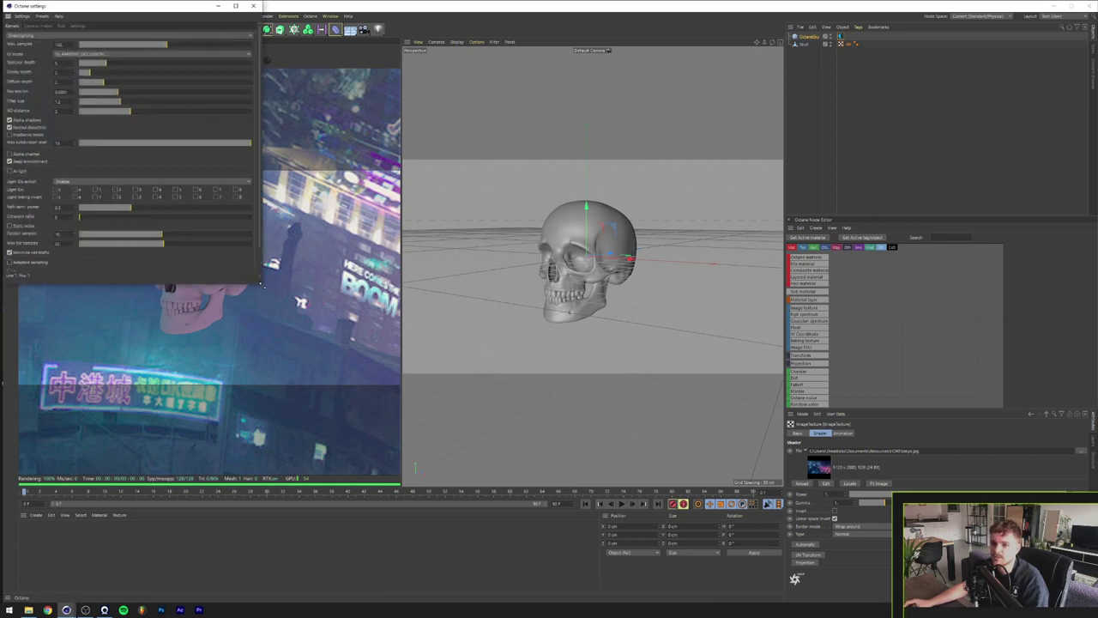
{"action": "left_click_drag", "start_coordinate": [102, 7], "coordinate": [369, 148]}
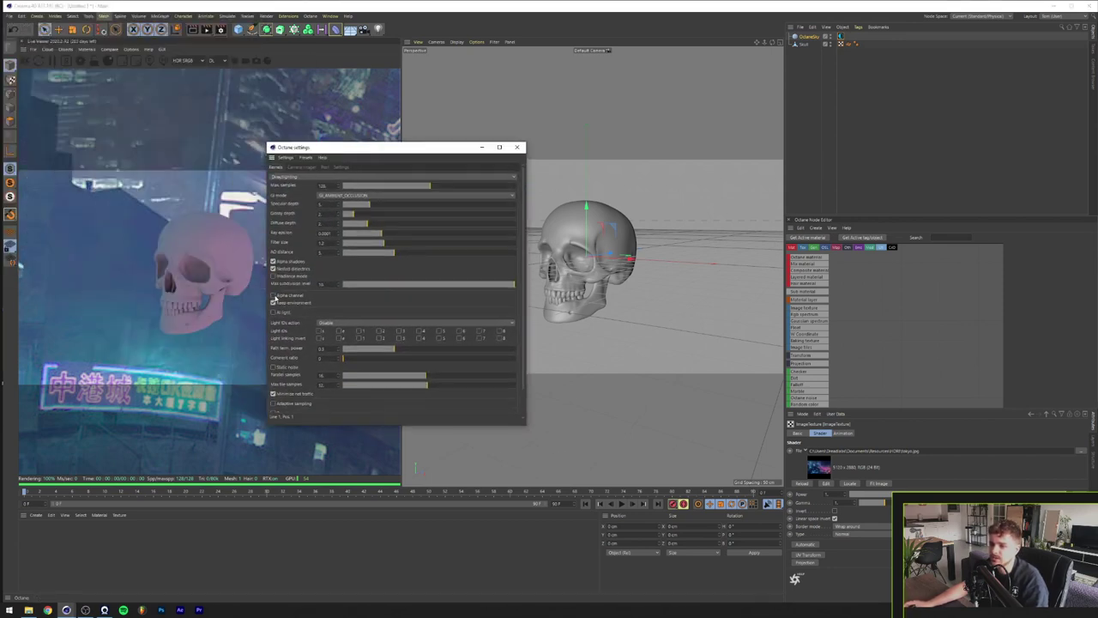
{"action": "left_click", "coordinate": [273, 296]}
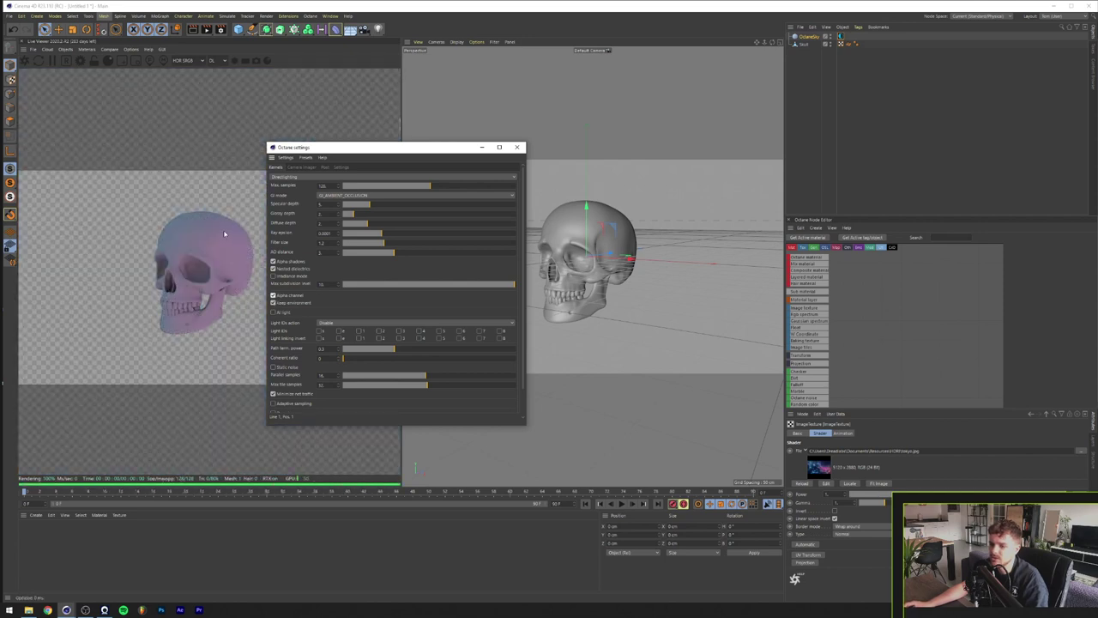
{"action": "left_click", "coordinate": [516, 147]}
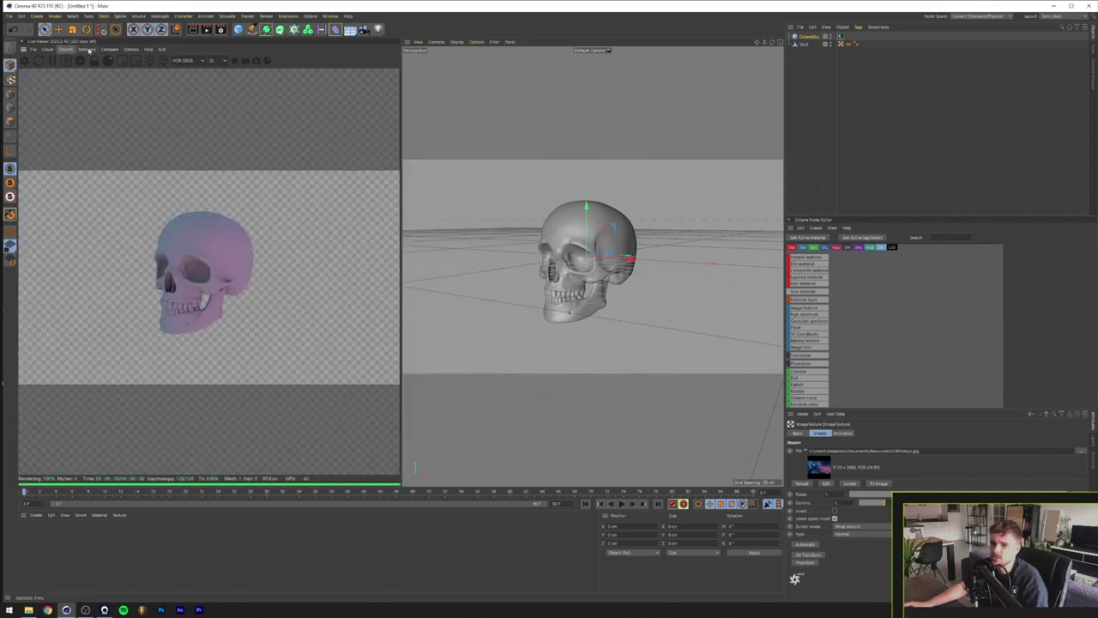
Step: Create an Octane metallic material and assign it to the skull object
{"action": "left_click", "coordinate": [86, 49]}
{"action": "mouse_move", "coordinate": [99, 87]}
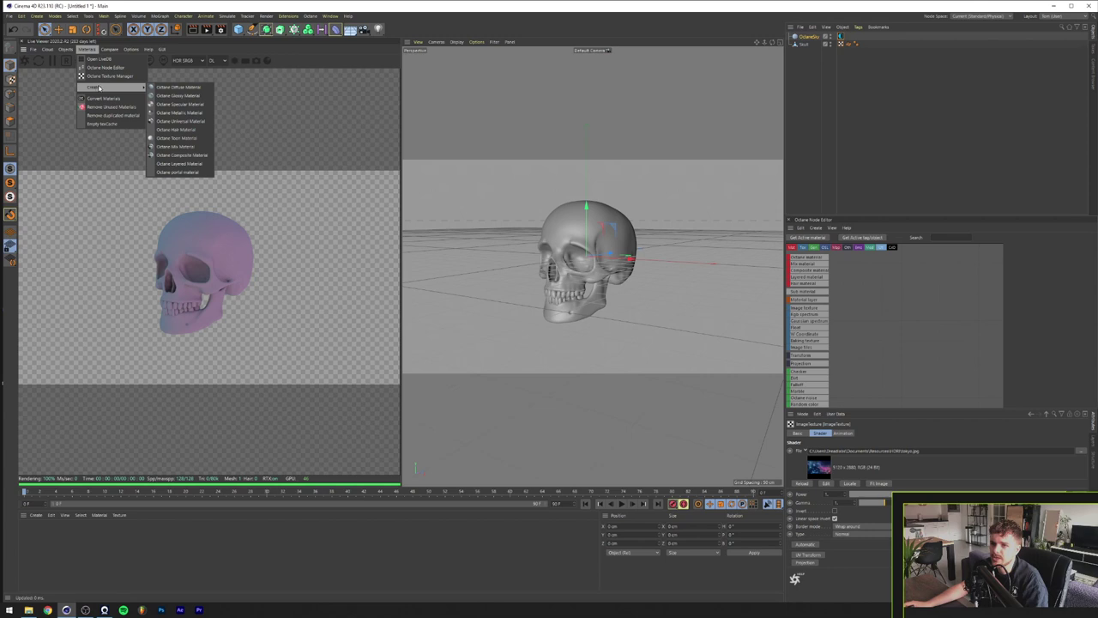
{"action": "left_click", "coordinate": [159, 103]}
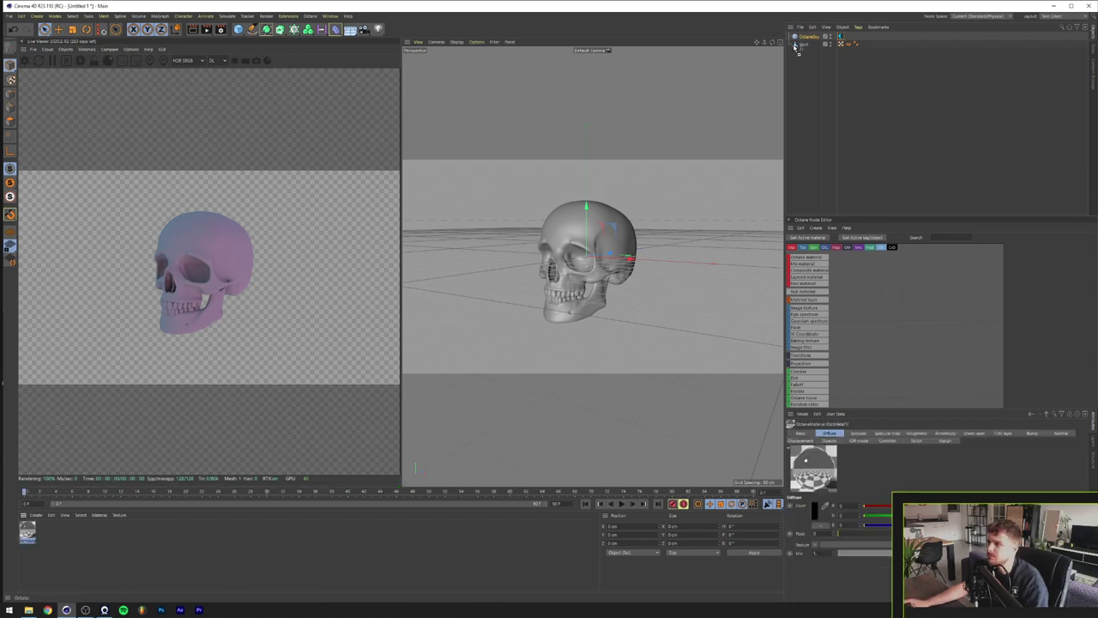
{"action": "left_click_drag", "start_coordinate": [804, 47], "coordinate": [804, 45]}
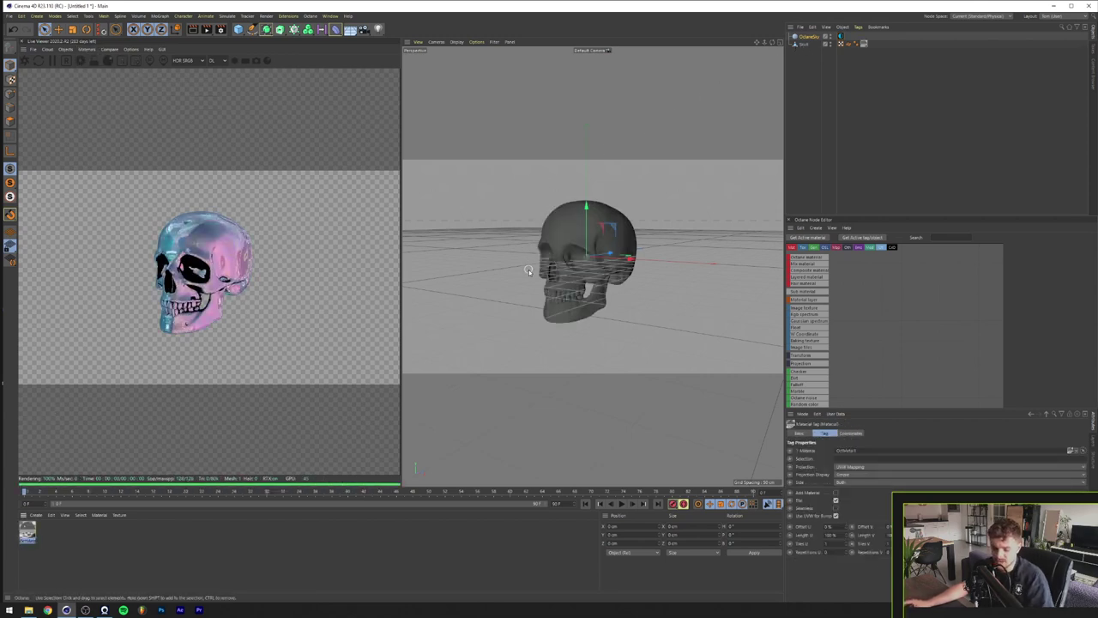
{"action": "scroll", "coordinate": [585, 262], "scroll_direction": "up", "scroll_amount": 5}
{"action": "middle_click_drag", "start_coordinate": [603, 249], "coordinate": [625, 260], "text": "alt"}
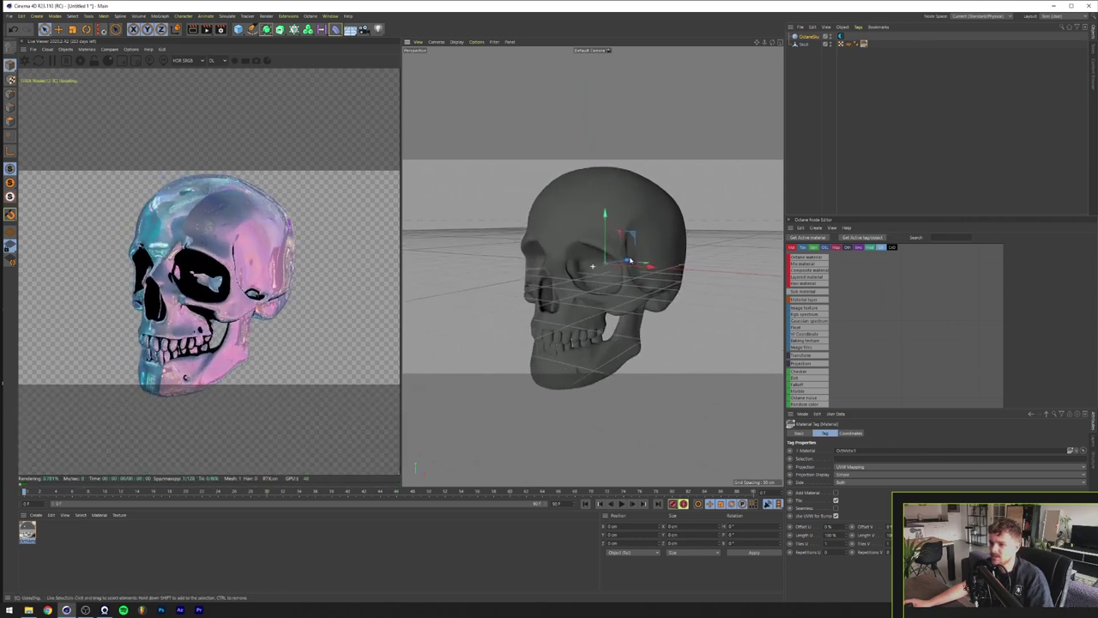
Step: Rotate the sky's environment texture by setting its RotX to about 0.54
{"action": "left_click", "coordinate": [840, 36]}
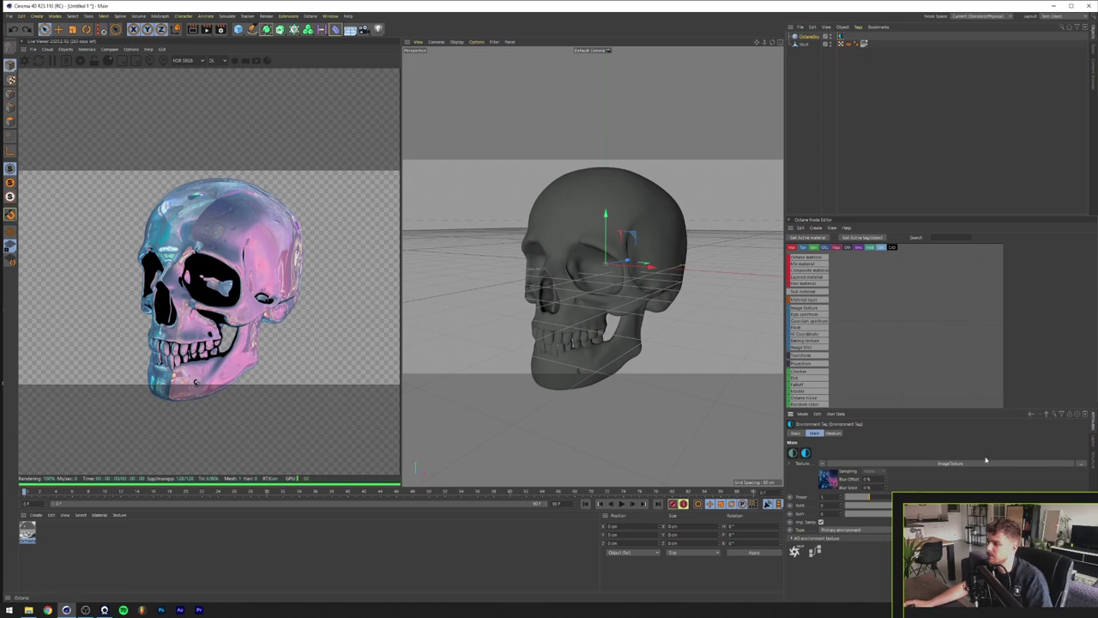
{"action": "left_click_drag", "start_coordinate": [964, 505], "coordinate": [1047, 505]}
{"action": "left_click_drag", "start_coordinate": [545, 283], "coordinate": [592, 261], "text": "alt"}
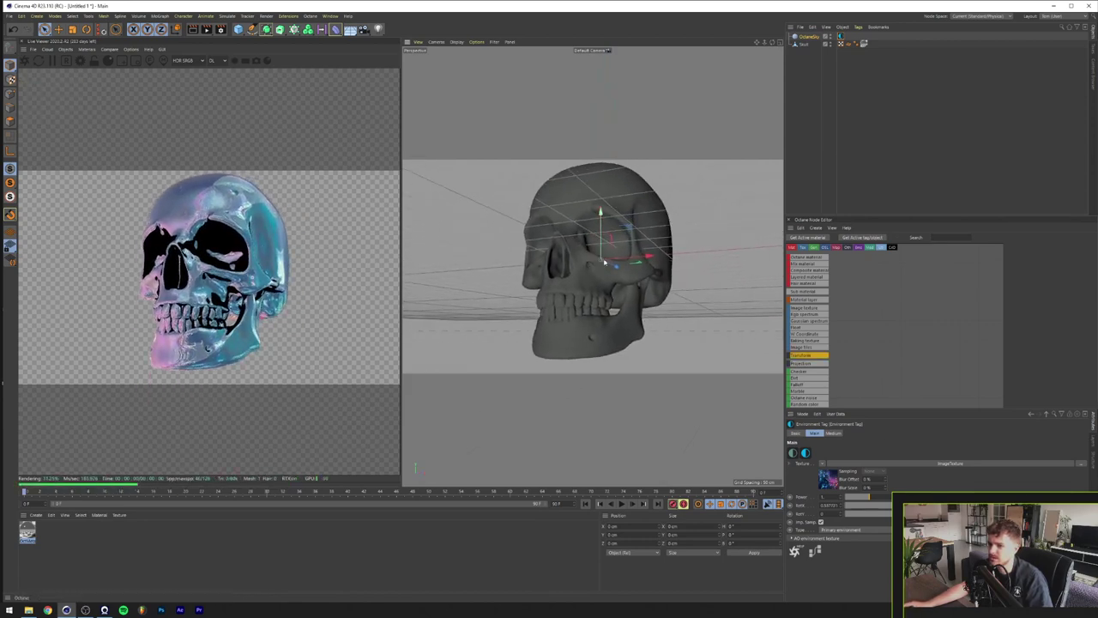
Step: Replace the environment's image with the industrial_pipe_and_valve_01_4k HDR file, declining to copy it to the project location
{"action": "left_click", "coordinate": [1057, 465]}
{"action": "left_click", "coordinate": [1080, 451]}
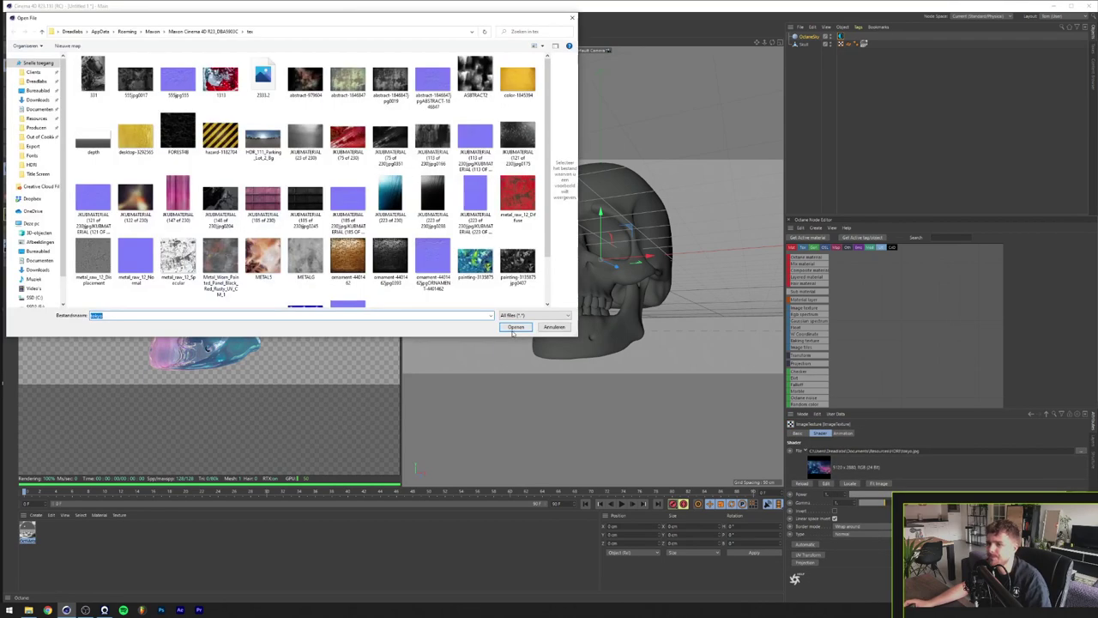
{"action": "double_click", "coordinate": [353, 75]}
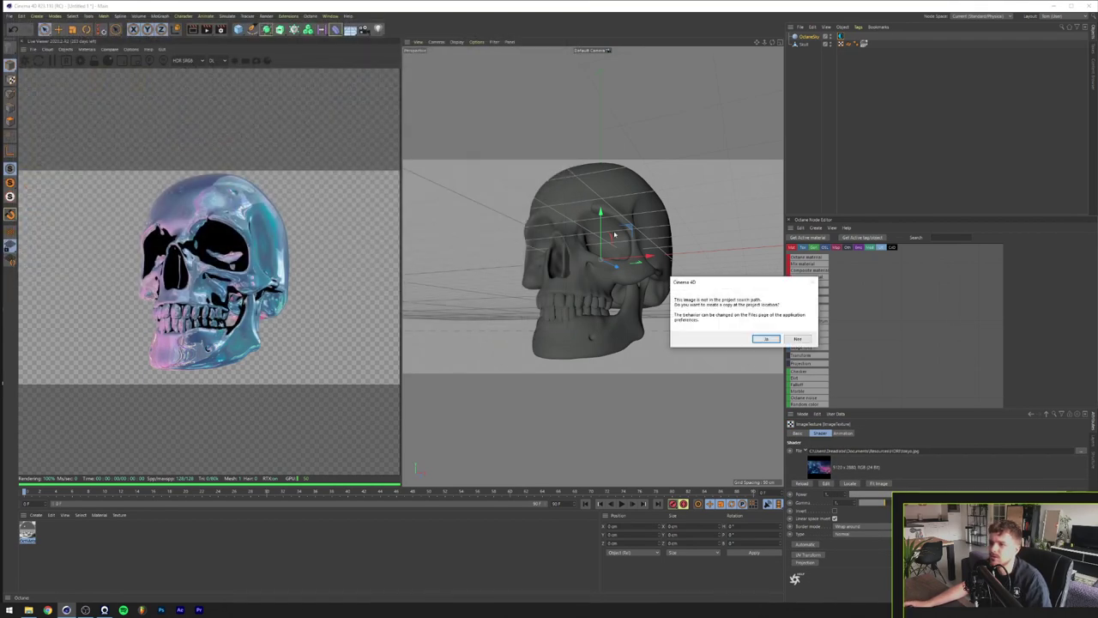
{"action": "left_click", "coordinate": [798, 338]}
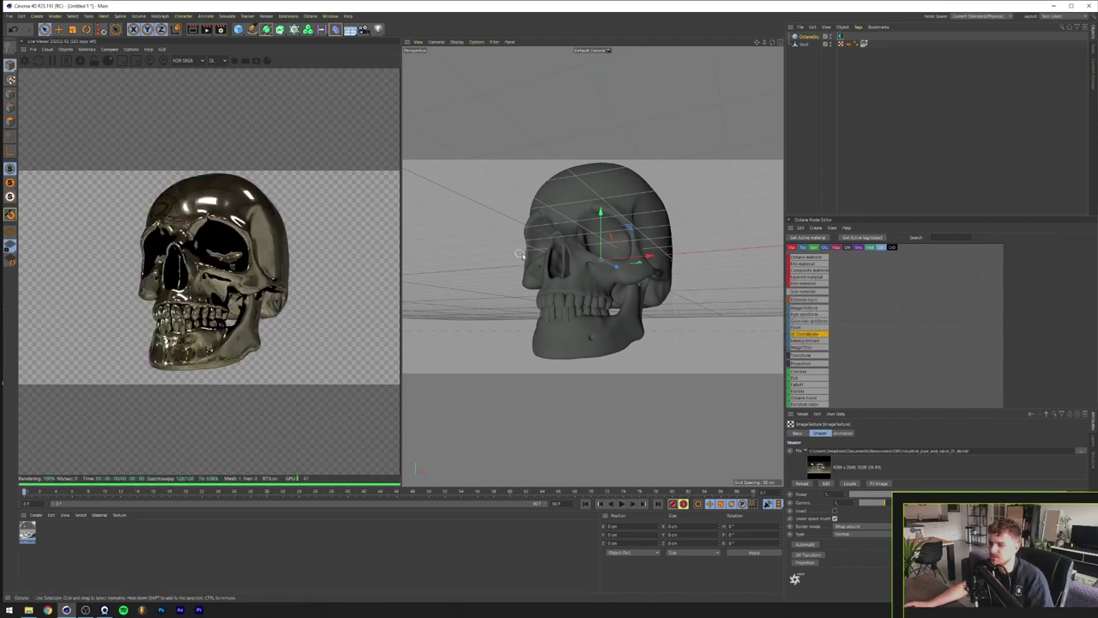
{"action": "middle_click_drag", "start_coordinate": [529, 256], "coordinate": [527, 258], "text": "alt"}
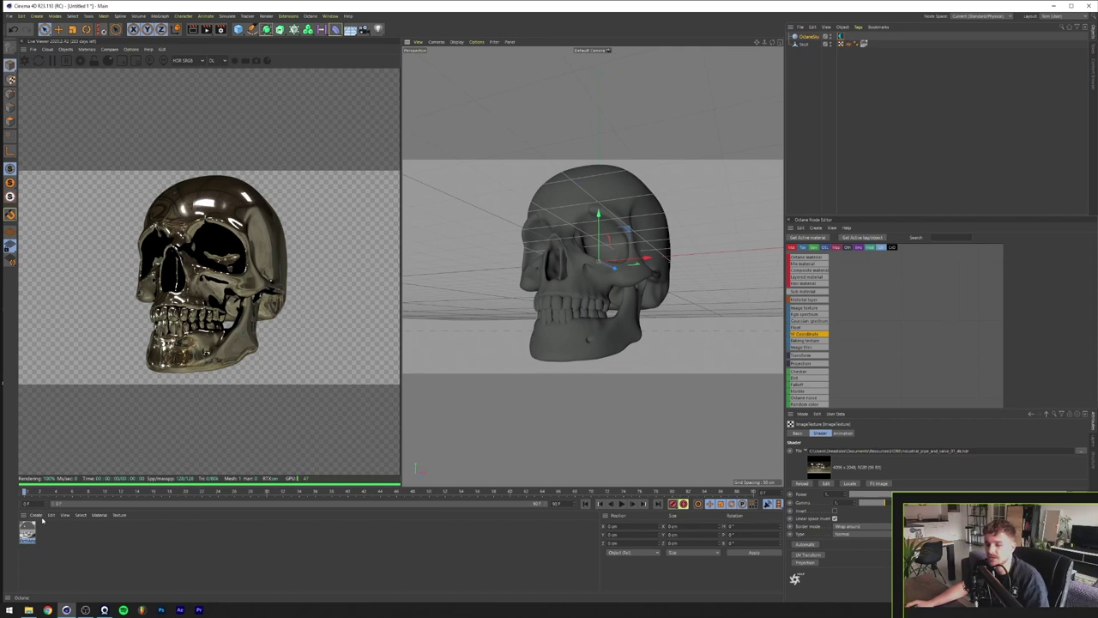
Step: Raise the metallic material's roughness float to a very small value just above 0 and close the Material Editor
{"action": "double_click", "coordinate": [28, 532]}
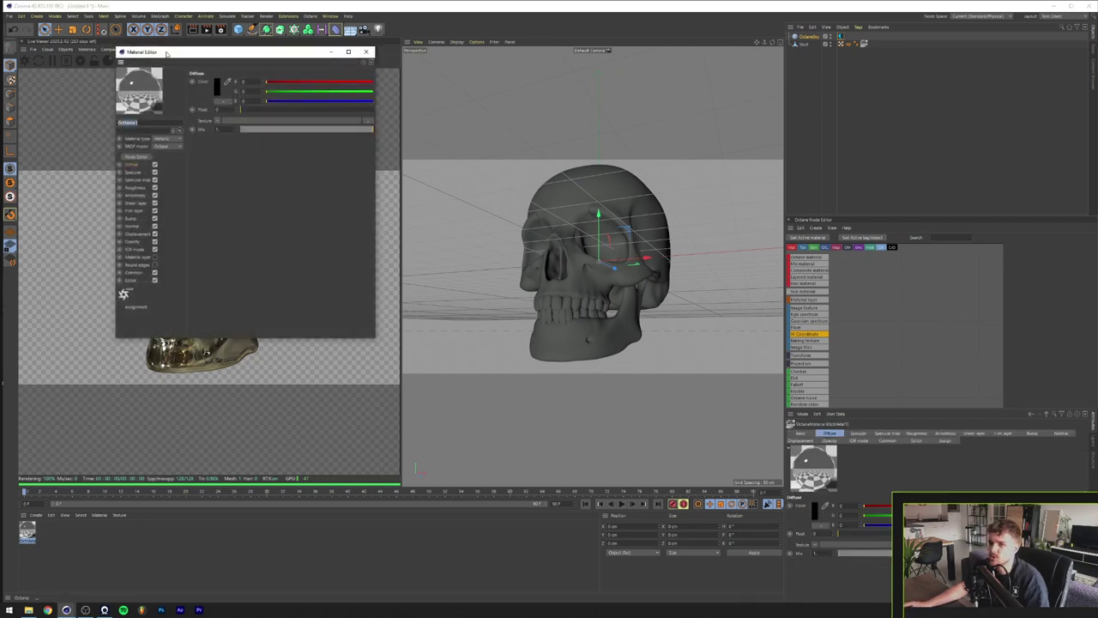
{"action": "left_click_drag", "start_coordinate": [167, 49], "coordinate": [529, 137]}
{"action": "left_click", "coordinate": [494, 271]}
{"action": "left_click_drag", "start_coordinate": [601, 194], "coordinate": [605, 193]}
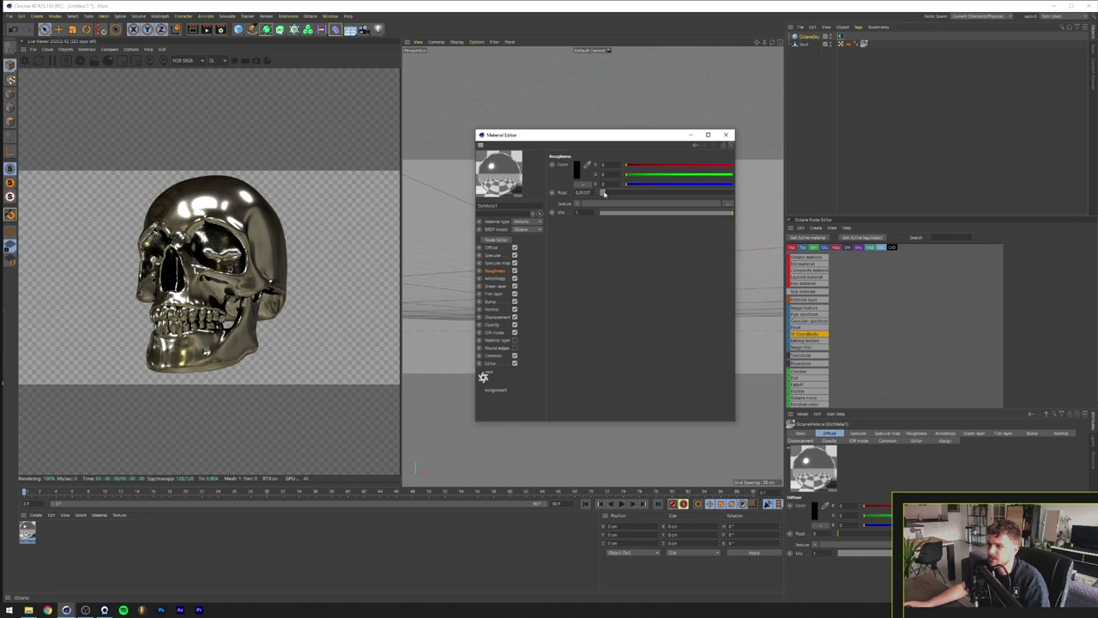
{"action": "left_click_drag", "start_coordinate": [603, 194], "coordinate": [602, 193]}
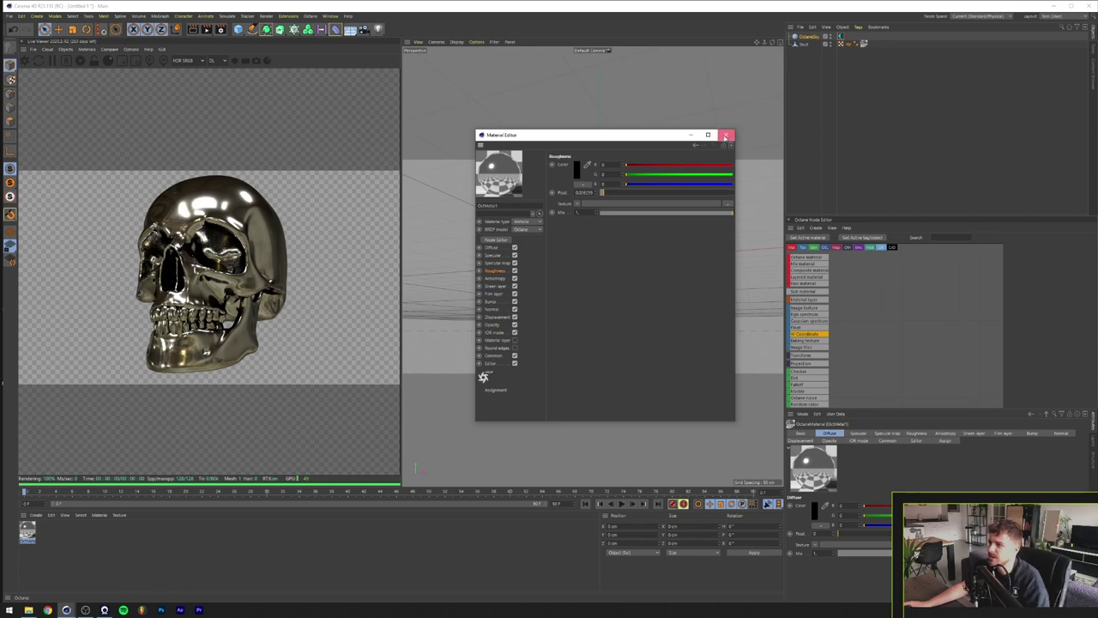
{"action": "left_click", "coordinate": [726, 135]}
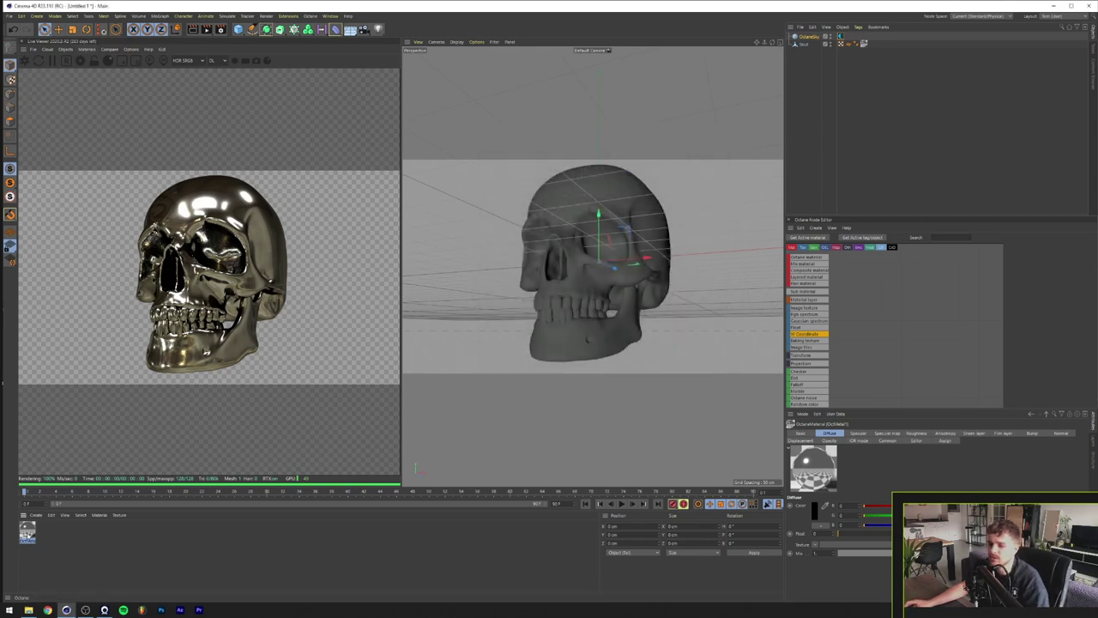
Step: Give the metallic material an iridescent film layer with a float of about 0.05 and a film IOR of about 1.68
{"action": "double_click", "coordinate": [26, 532]}
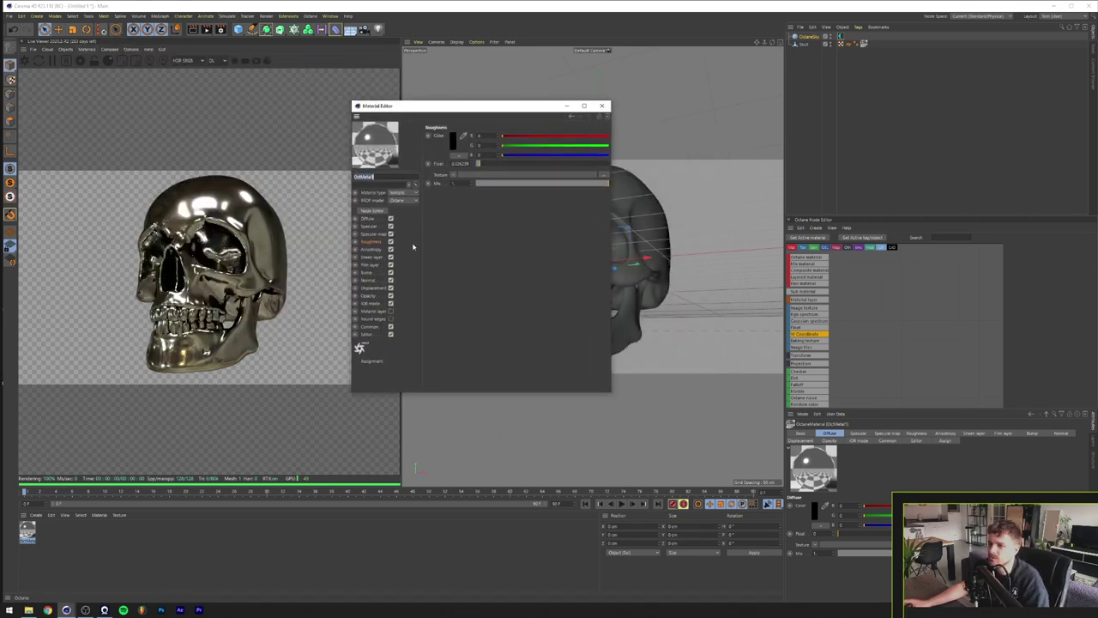
{"action": "left_click", "coordinate": [374, 264]}
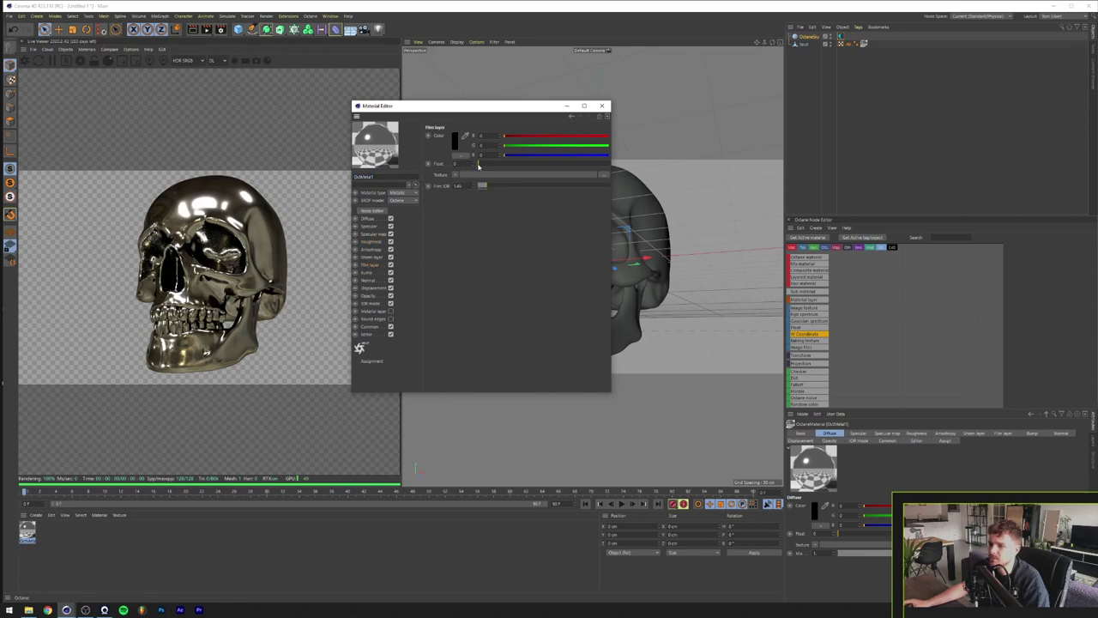
{"action": "left_click_drag", "start_coordinate": [478, 166], "coordinate": [490, 188]}
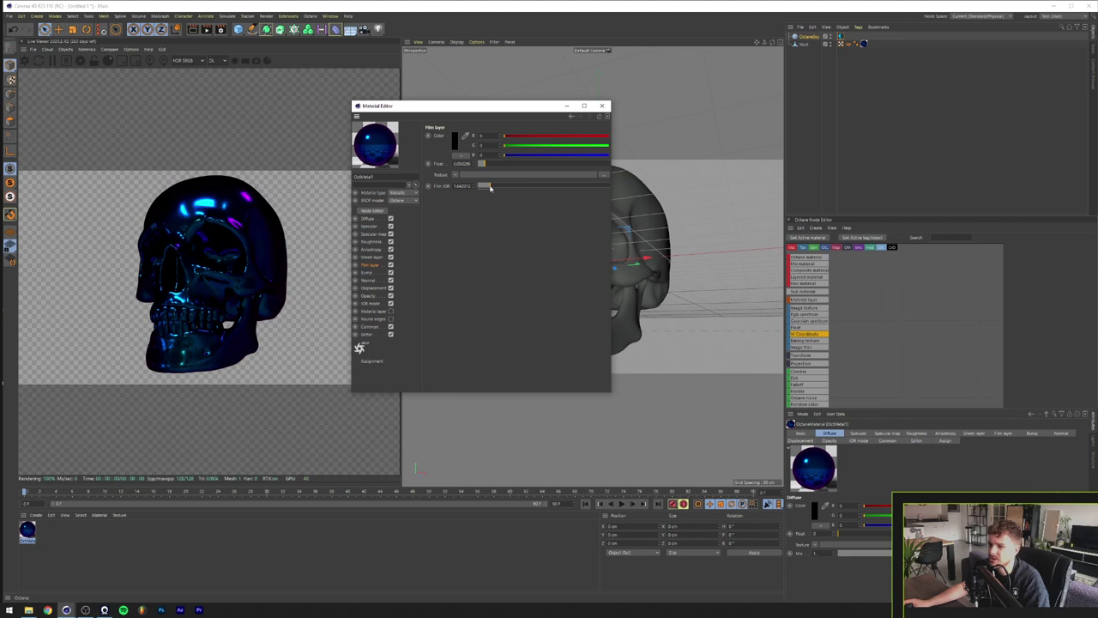
{"action": "left_click", "coordinate": [602, 106]}
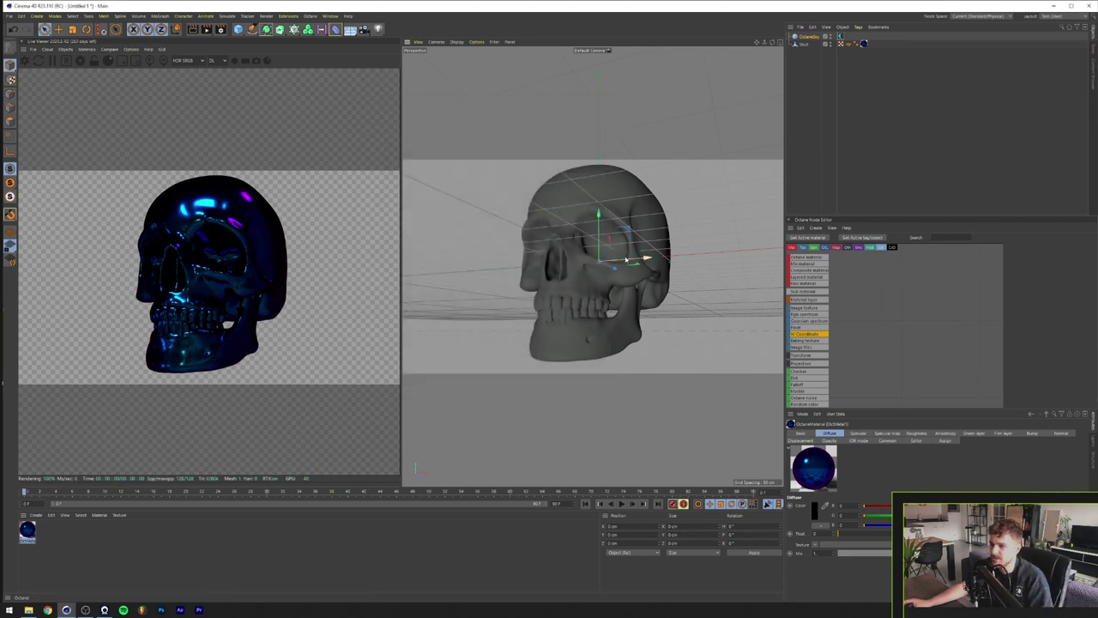
Step: Increase the sky environment's power well above 1 to brighten the reflections on the skull
{"action": "scroll", "coordinate": [608, 254], "scroll_direction": "down", "scroll_amount": 2}
{"action": "middle_click_drag", "start_coordinate": [593, 266], "coordinate": [574, 265], "text": "alt"}
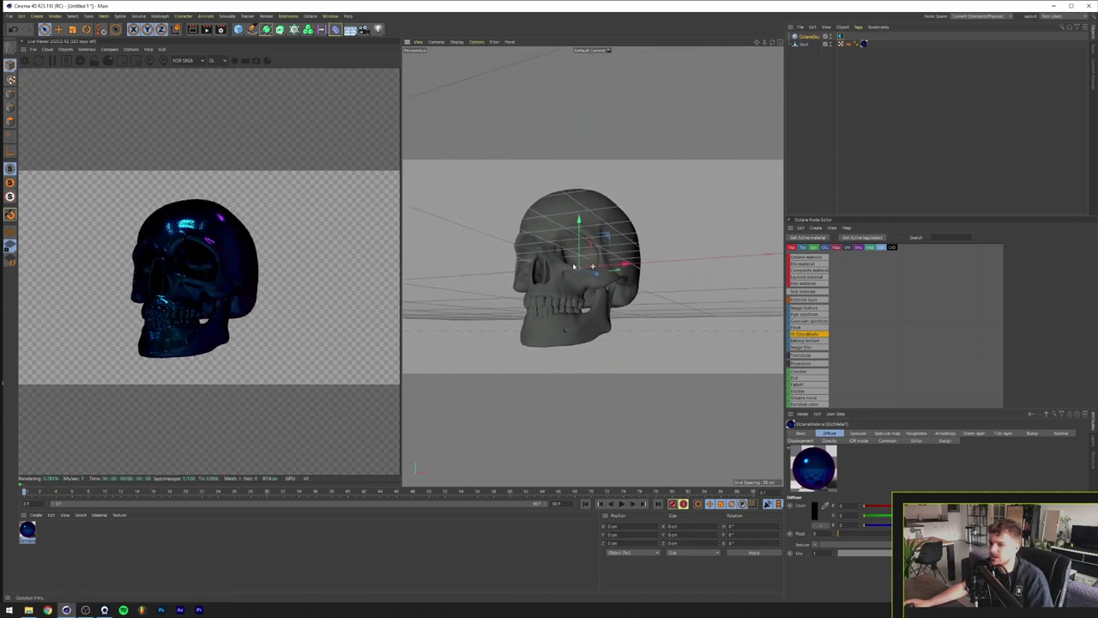
{"action": "left_click_drag", "start_coordinate": [574, 265], "coordinate": [584, 268], "text": "alt"}
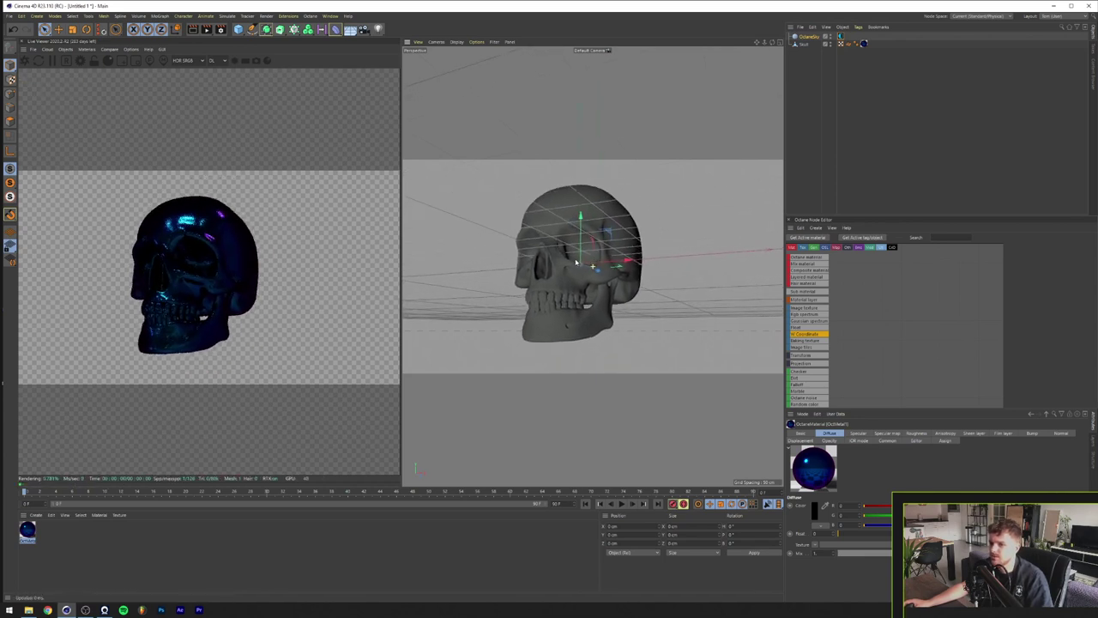
{"action": "left_click", "coordinate": [840, 38]}
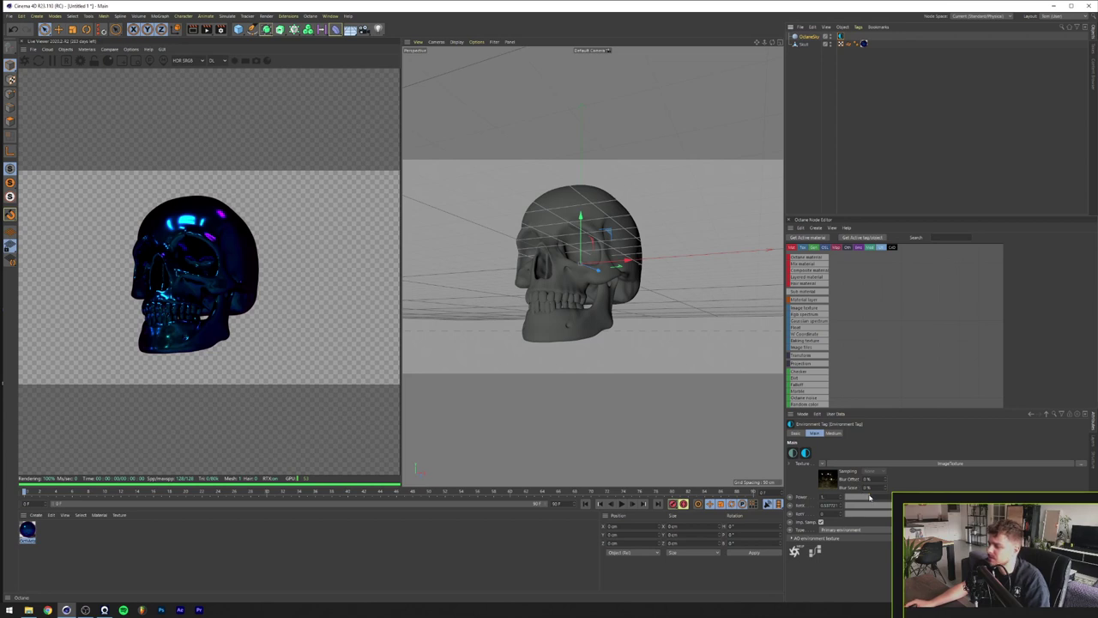
{"action": "left_click_drag", "start_coordinate": [869, 498], "coordinate": [1018, 496]}
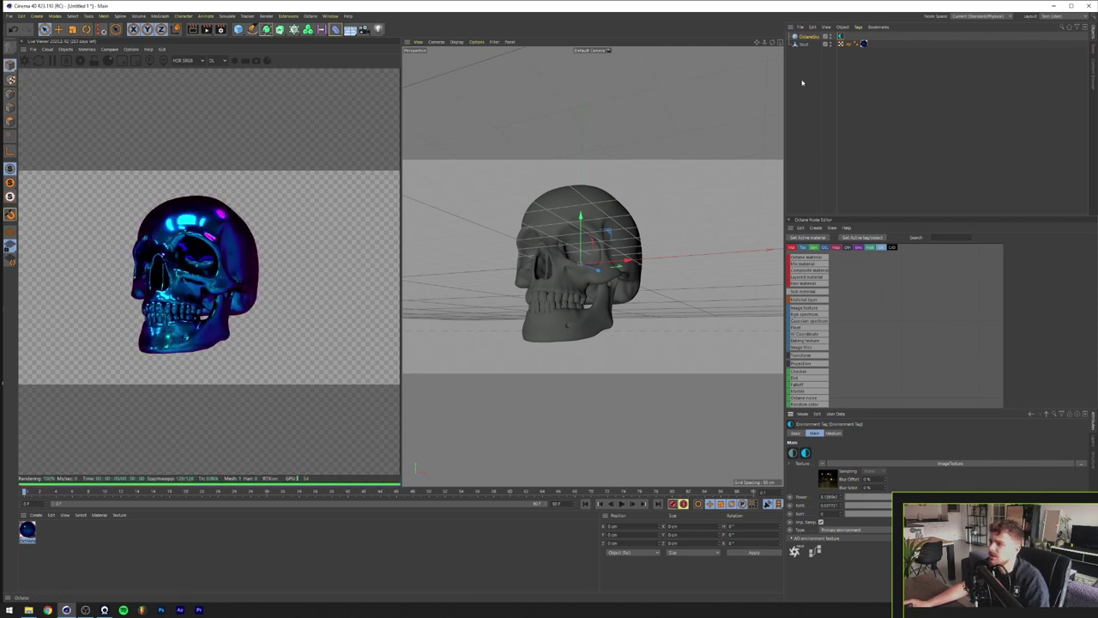
Step: Add an Octane camera from the current view, look through it and show its camera tag's settings
{"action": "left_click", "coordinate": [67, 50]}
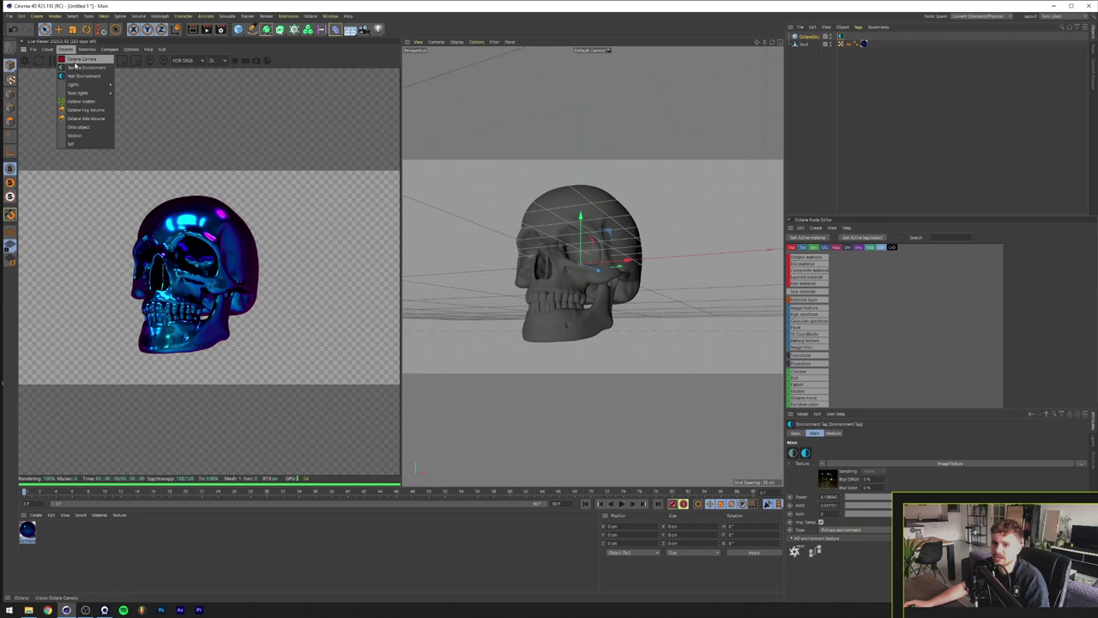
{"action": "left_click", "coordinate": [86, 60]}
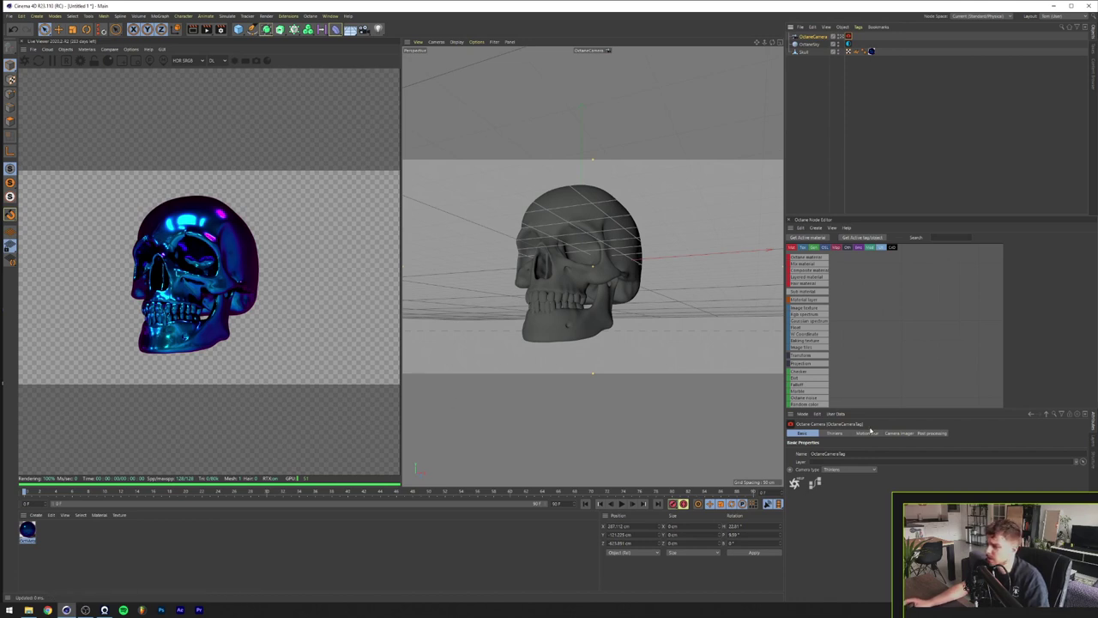
Step: Enable the Octane camera tag's camera imager and turn on its spectral AI denoiser
{"action": "left_click", "coordinate": [899, 433]}
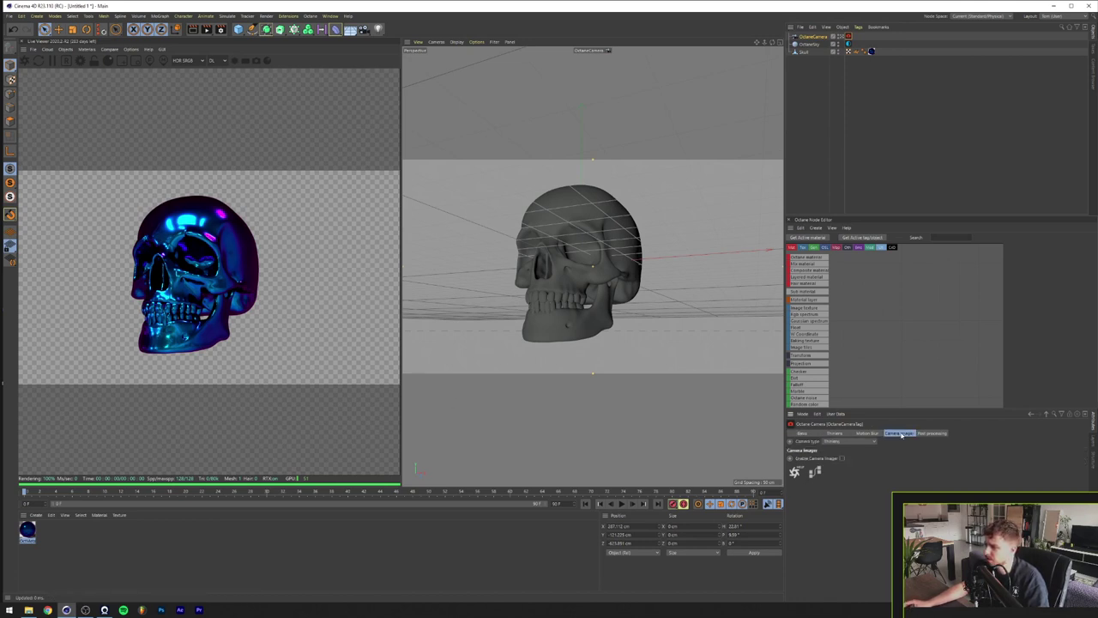
{"action": "left_click", "coordinate": [842, 458]}
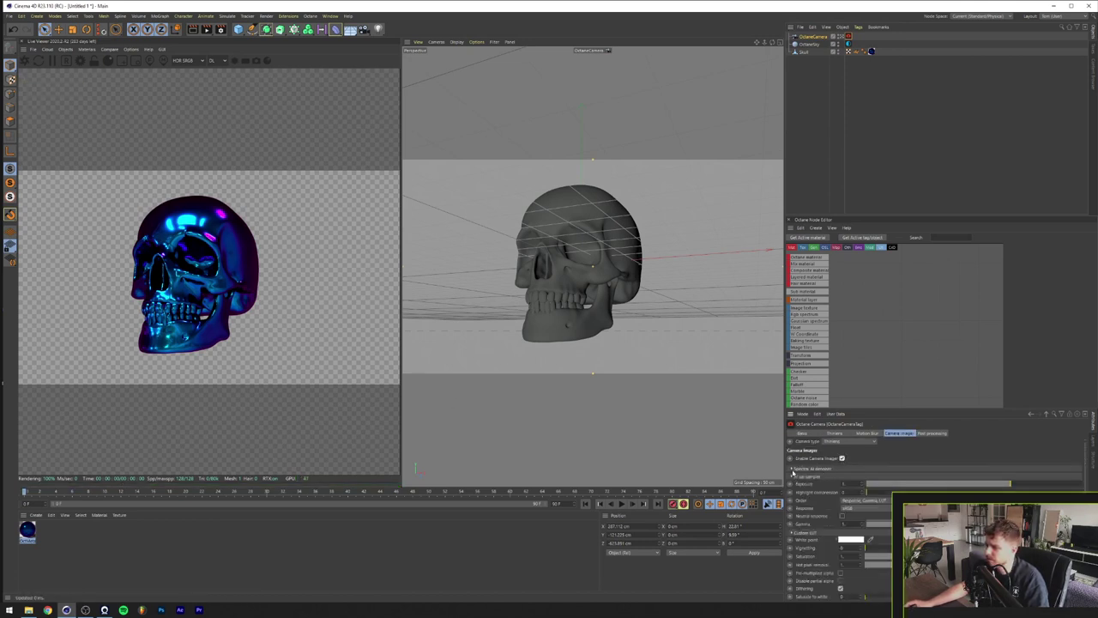
{"action": "left_click", "coordinate": [792, 469]}
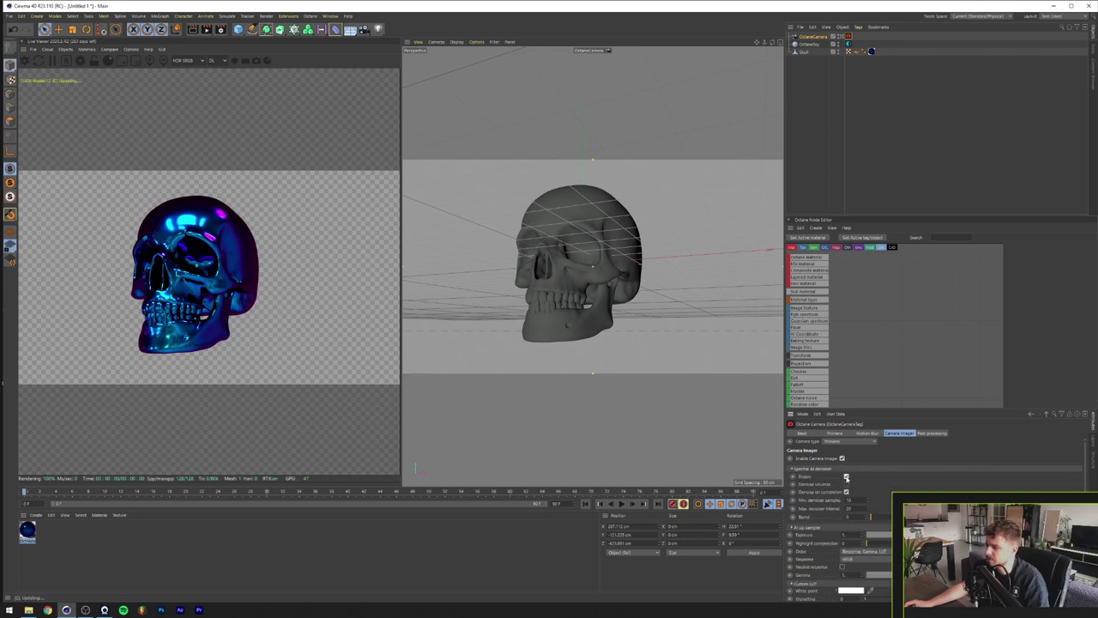
{"action": "left_click", "coordinate": [846, 477]}
Step: Set the renderer to Octane Renderer with an HDR buffer type and the Linear sRGB color space
{"action": "left_click", "coordinate": [221, 29]}
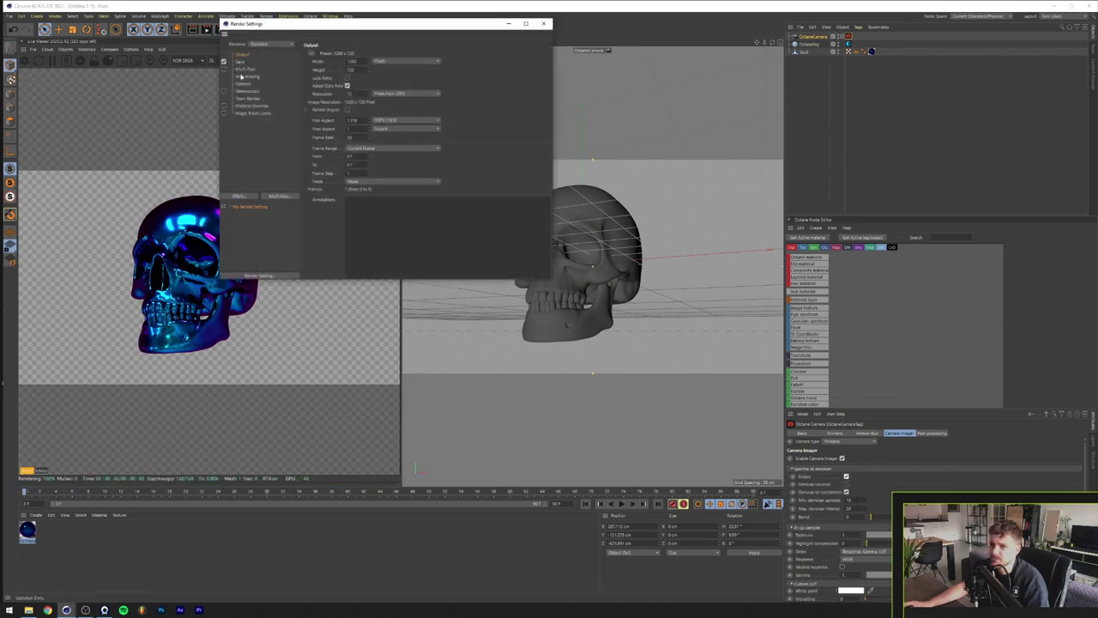
{"action": "left_click", "coordinate": [266, 44]}
{"action": "left_click", "coordinate": [271, 78]}
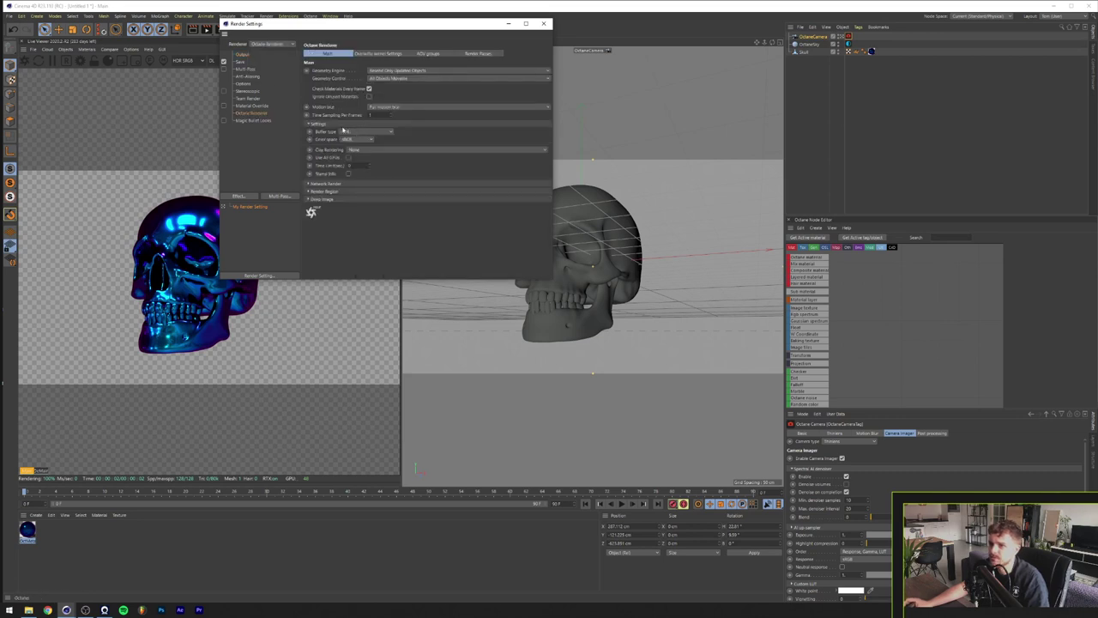
{"action": "left_click", "coordinate": [345, 131]}
{"action": "left_click", "coordinate": [348, 146]}
{"action": "left_click", "coordinate": [352, 140]}
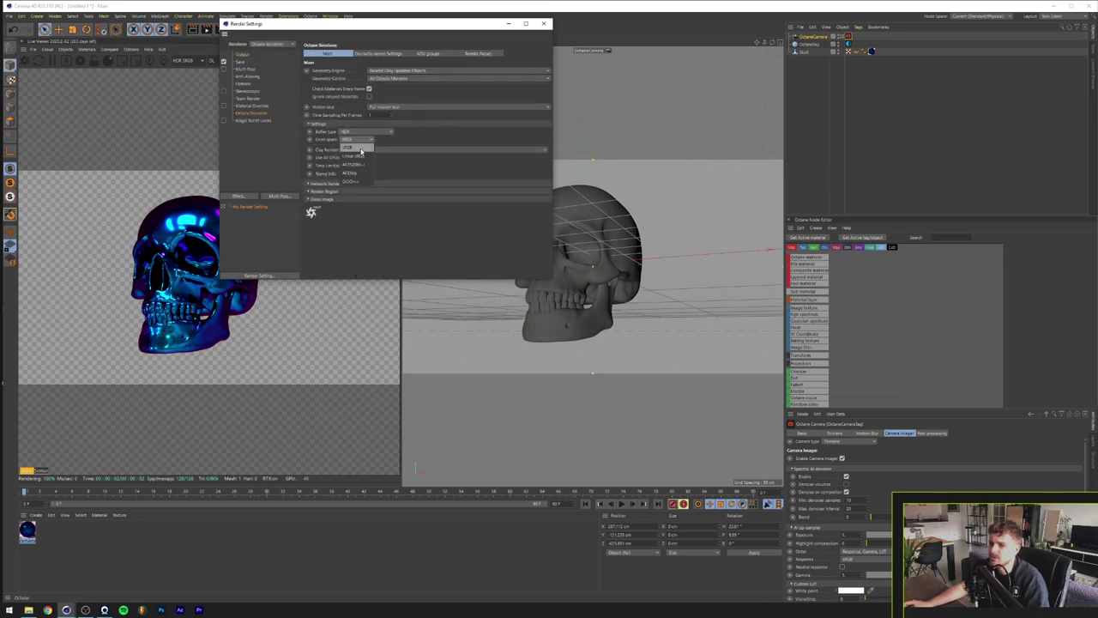
{"action": "left_click", "coordinate": [359, 157]}
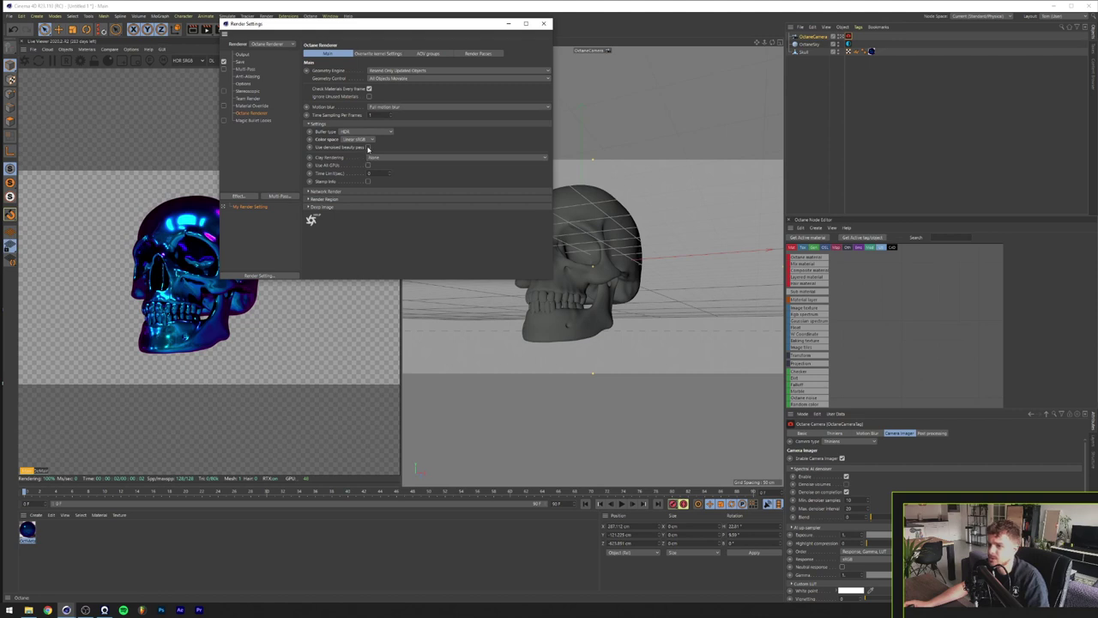
Step: Enable the Denoised beauty render pass, close the render settings and show the denoised result in the Live Viewer
{"action": "left_click", "coordinate": [477, 53]}
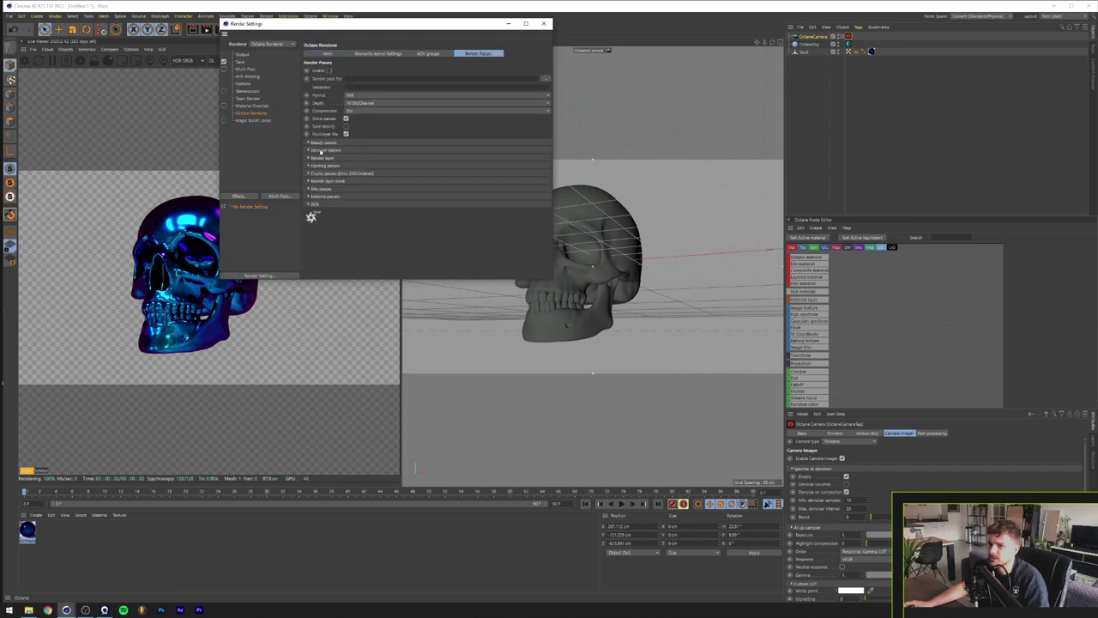
{"action": "left_click", "coordinate": [320, 151]}
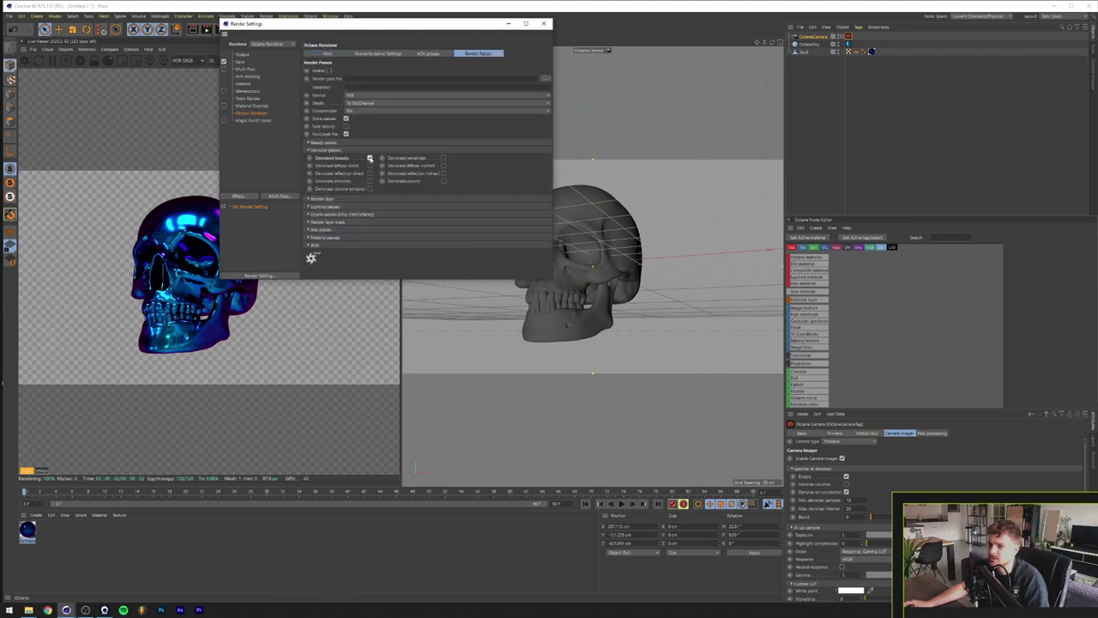
{"action": "left_click", "coordinate": [543, 23]}
{"action": "left_click", "coordinate": [42, 471]}
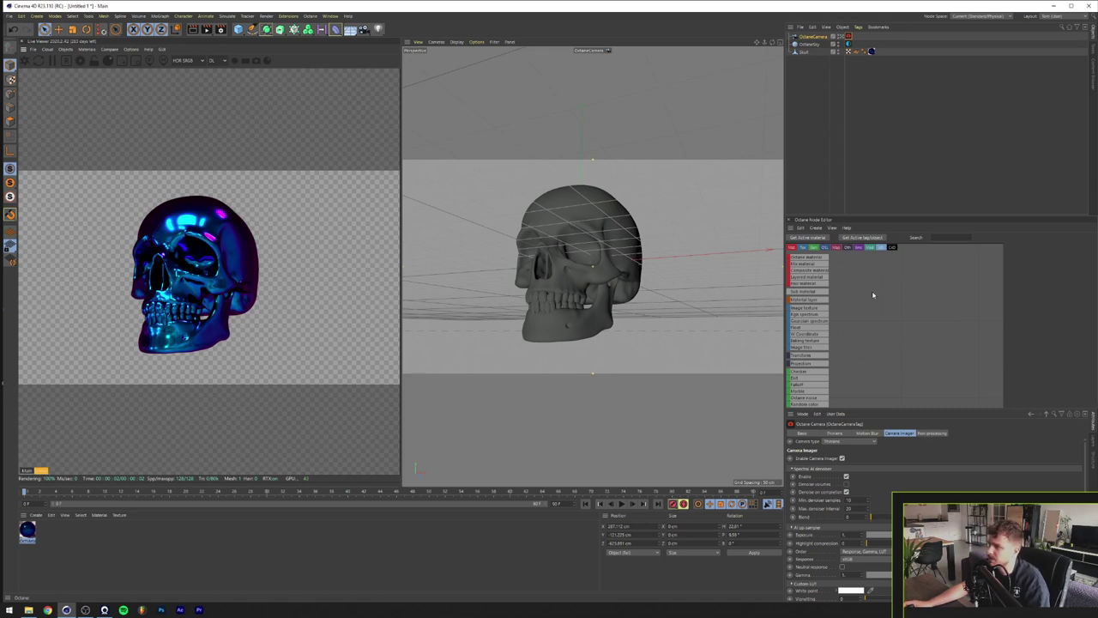
Step: Enable post processing on the Octane camera and raise the bloom power to about 26 and the glare power to about 3.5
{"action": "left_click", "coordinate": [921, 433]}
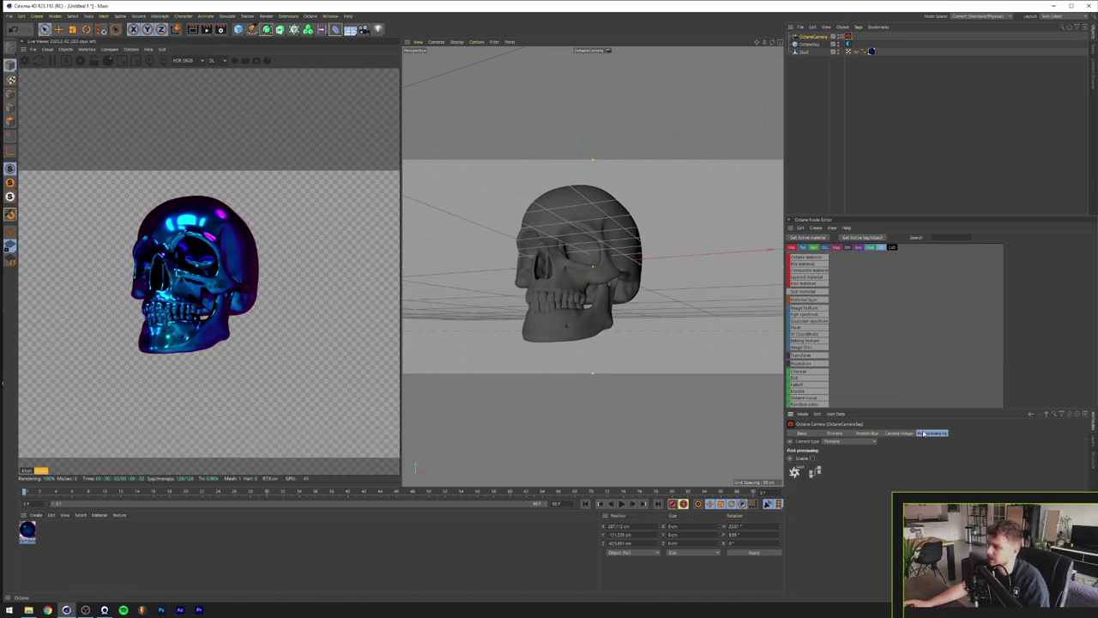
{"action": "left_click", "coordinate": [812, 458]}
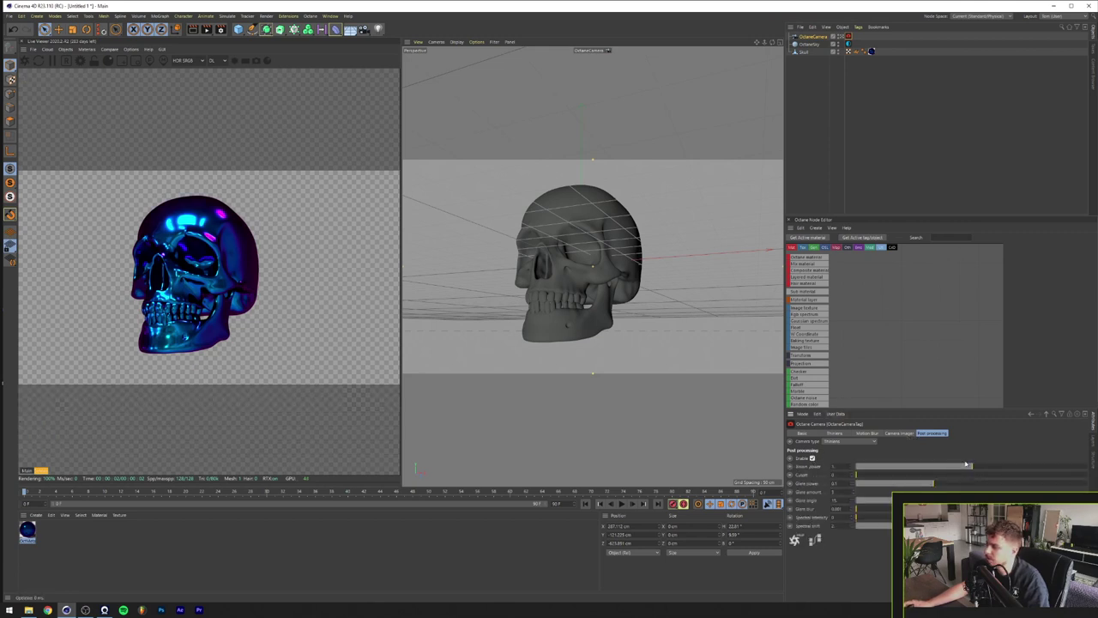
{"action": "left_click_drag", "start_coordinate": [968, 465], "coordinate": [1002, 466]}
{"action": "left_click_drag", "start_coordinate": [935, 484], "coordinate": [992, 483]}
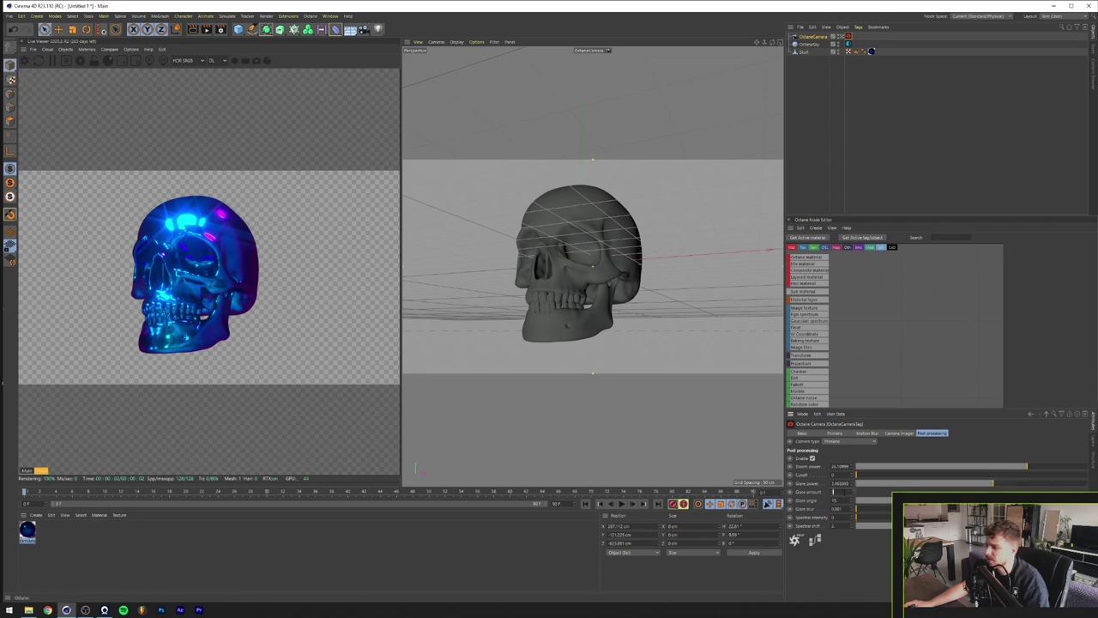
Step: Set the camera's glare amount to 4 and its glare angle to about -15, keeping the cutoff at 0
{"action": "scroll", "coordinate": [844, 492], "scroll_direction": "up", "scroll_amount": 2}
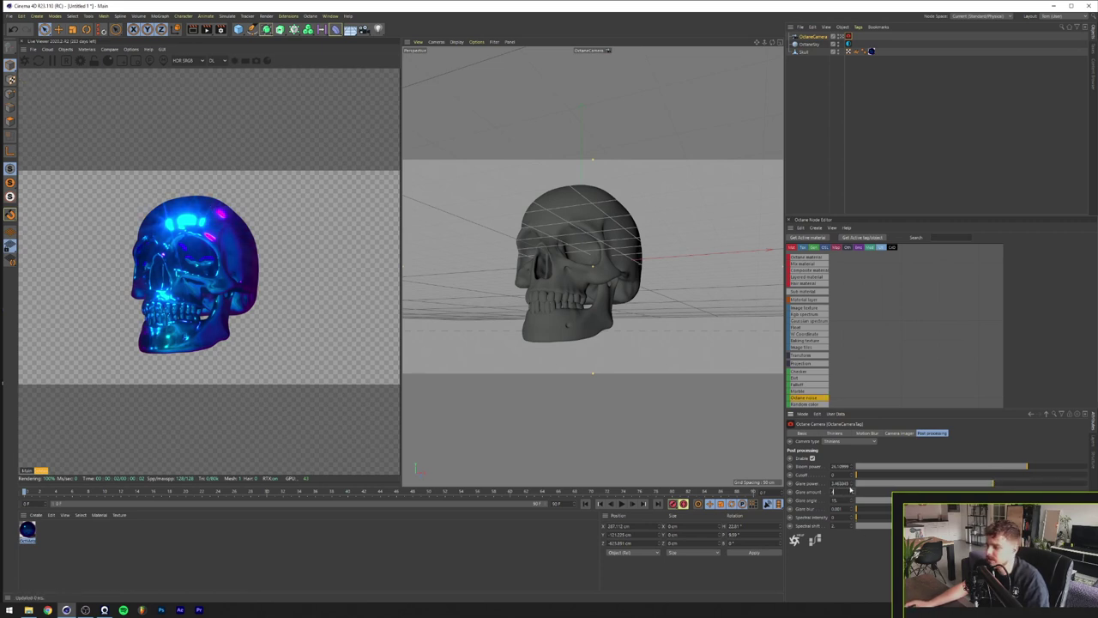
{"action": "scroll", "coordinate": [840, 495], "scroll_direction": "up", "scroll_amount": 6}
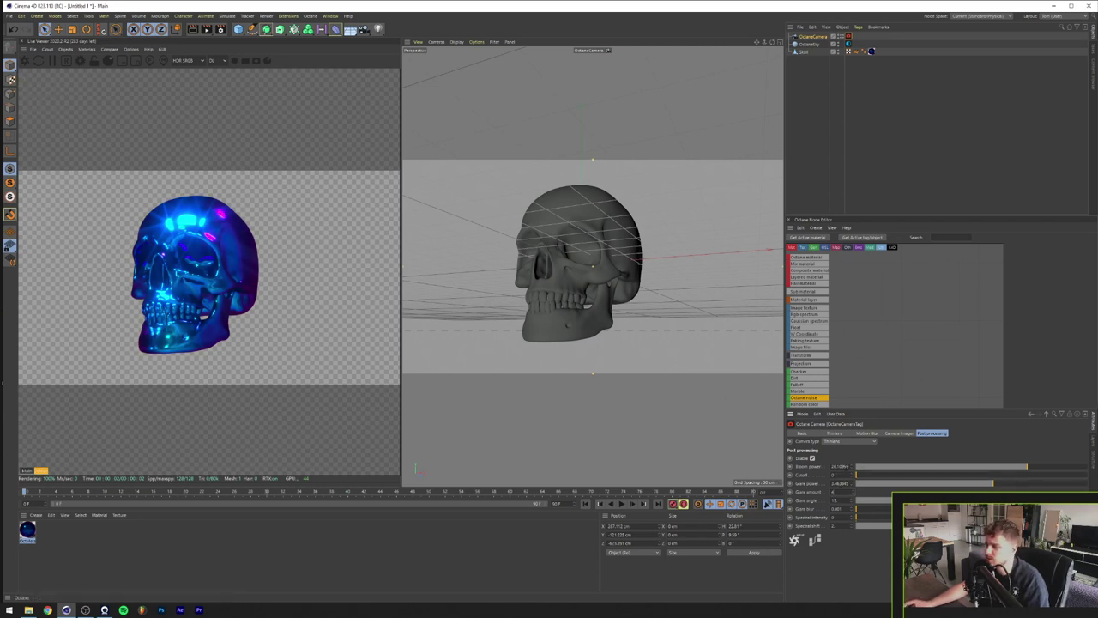
{"action": "mouse_move", "coordinate": [857, 474]}
{"action": "left_mouse_down"}
{"action": "mouse_move", "coordinate": [1045, 481]}
{"action": "mouse_move", "coordinate": [845, 473]}
{"action": "left_mouse_up"}
{"action": "left_click_drag", "start_coordinate": [991, 500], "coordinate": [964, 500]}
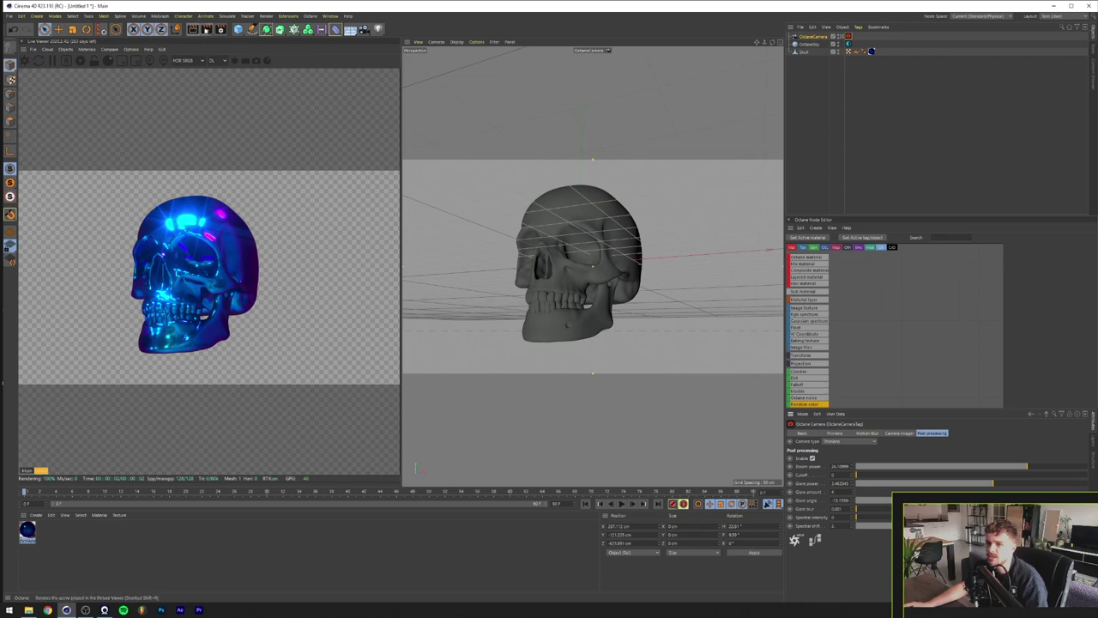
Step: Render the skull to the Picture Viewer, check the full bloom and glare, and close the viewer
{"action": "left_click", "coordinate": [205, 30]}
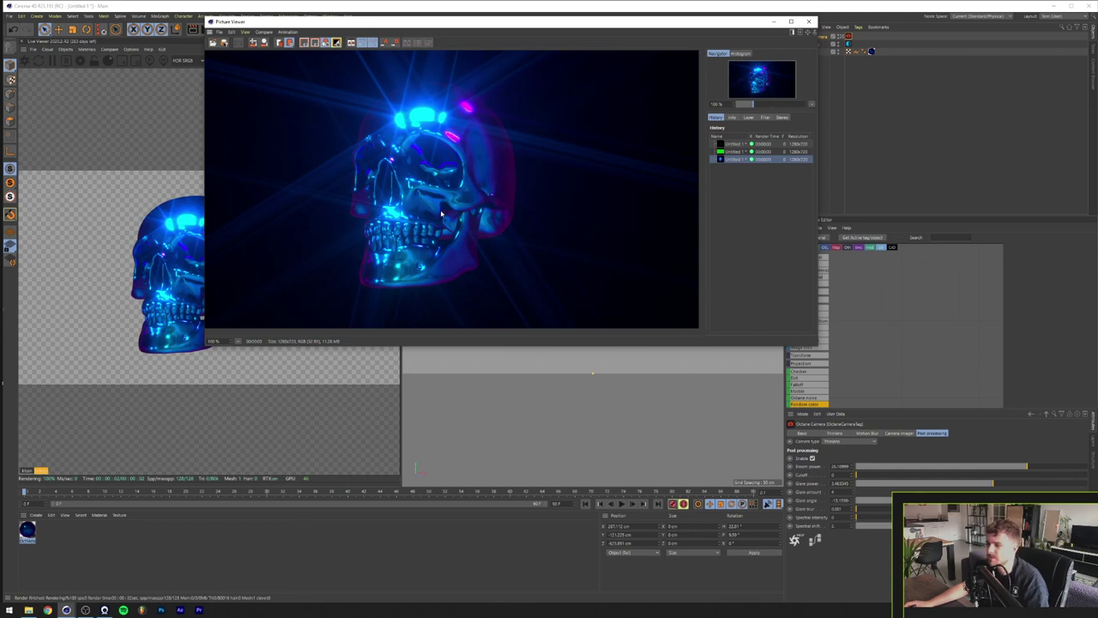
{"action": "scroll", "coordinate": [429, 205], "scroll_direction": "down", "scroll_amount": 1}
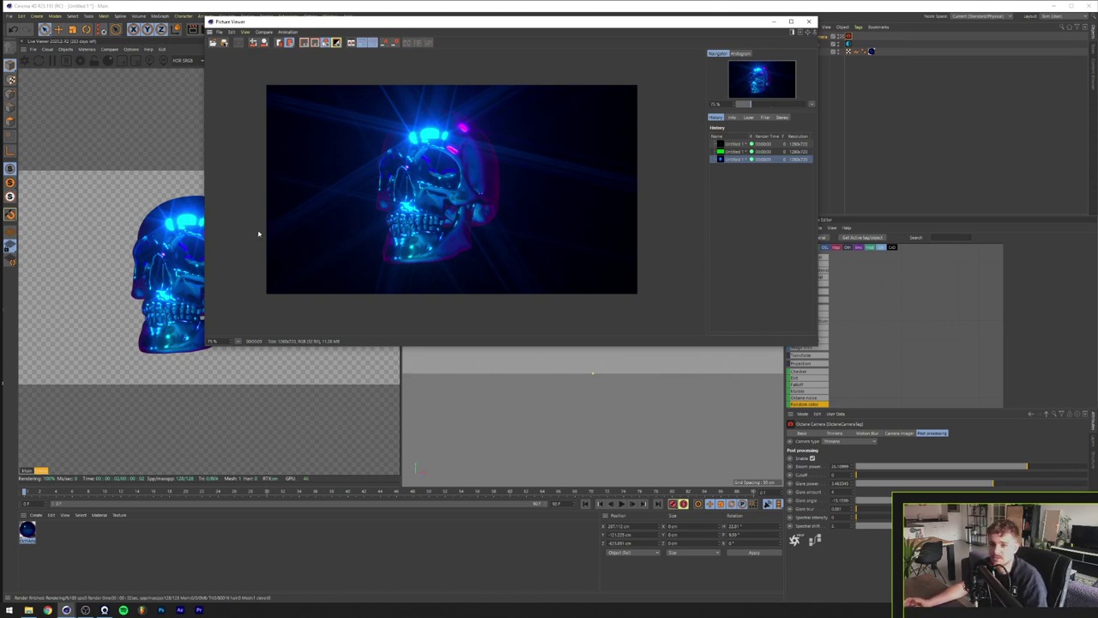
{"action": "left_click", "coordinate": [807, 22]}
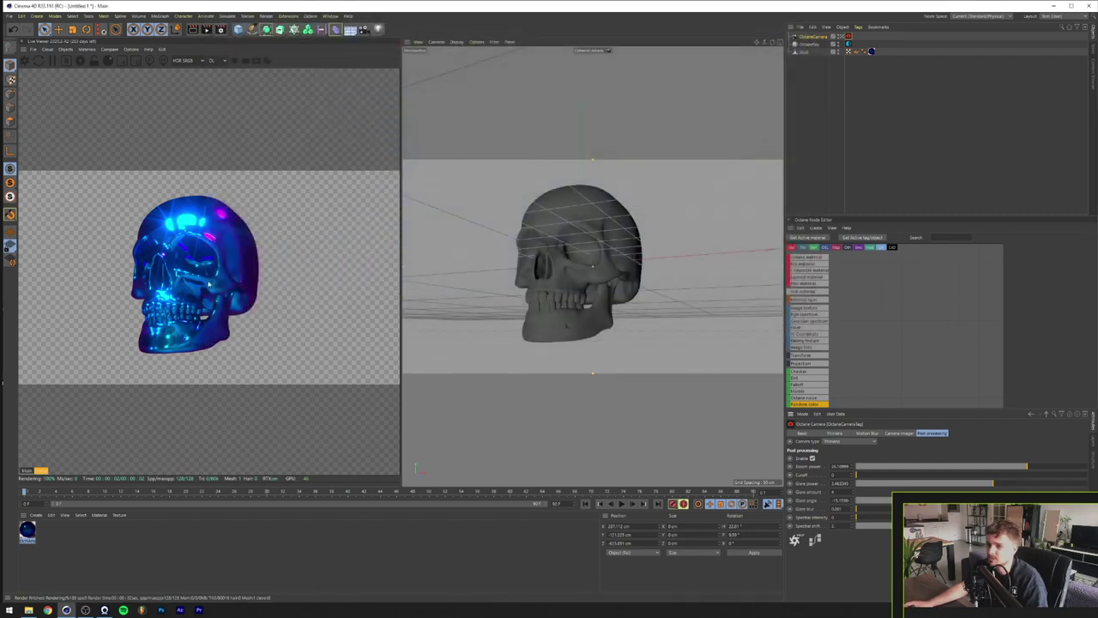
Step: Set the metallic material's film layer float to 0 to get a plain chrome look, and refresh the Live Viewer render
{"action": "double_click", "coordinate": [27, 529]}
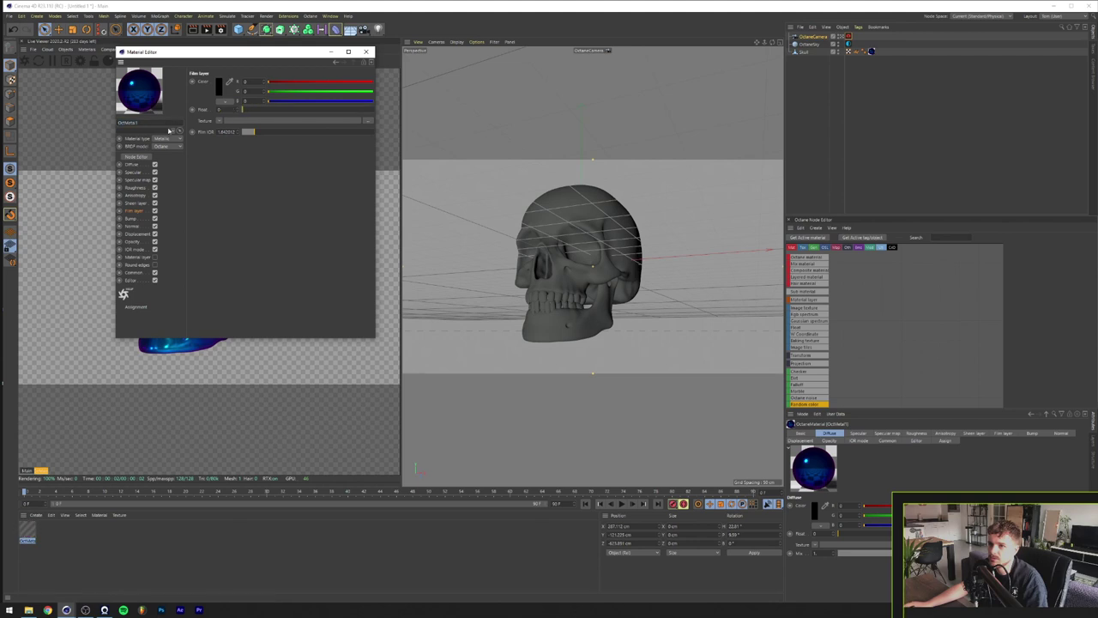
{"action": "left_click", "coordinate": [365, 51]}
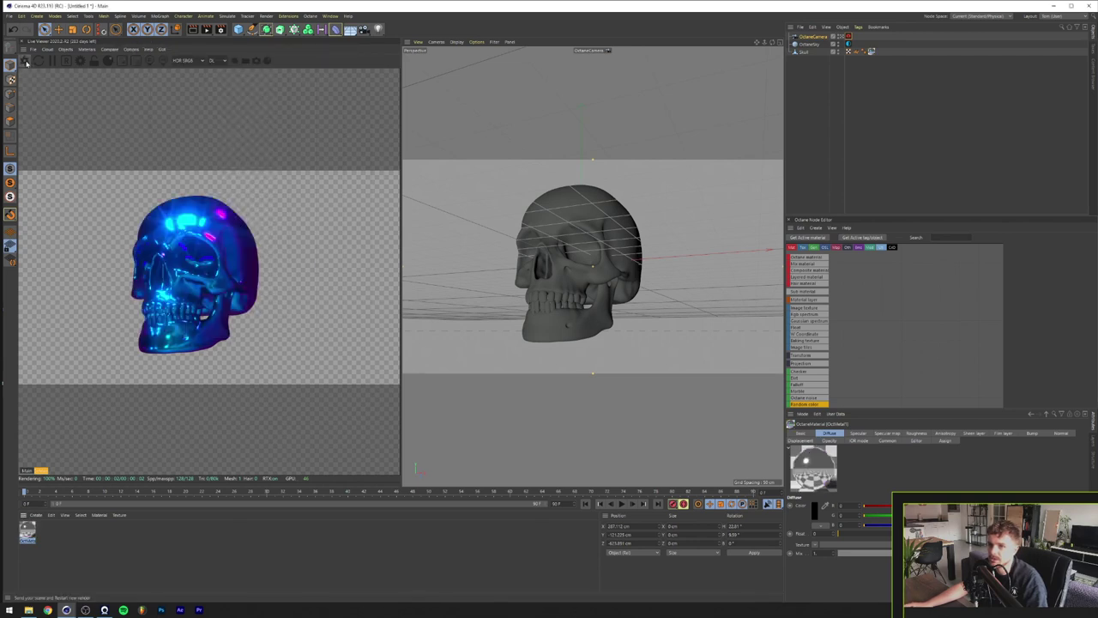
{"action": "left_click", "coordinate": [25, 61]}
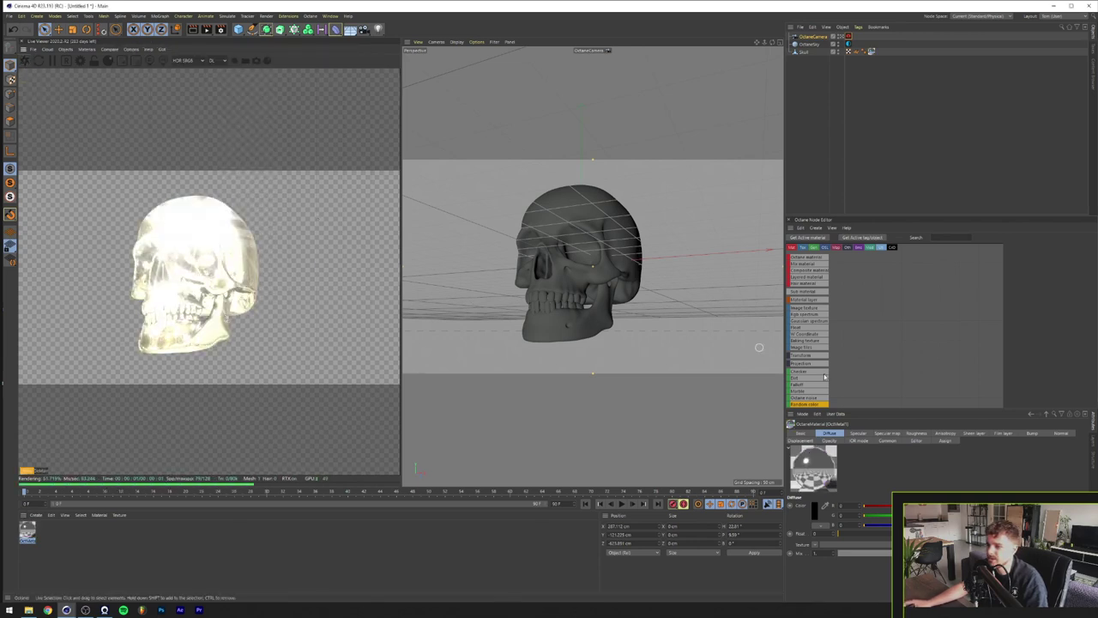
Step: Set the sky environment's power to 1 and render the chrome skull to the Picture Viewer
{"action": "left_click", "coordinate": [847, 43]}
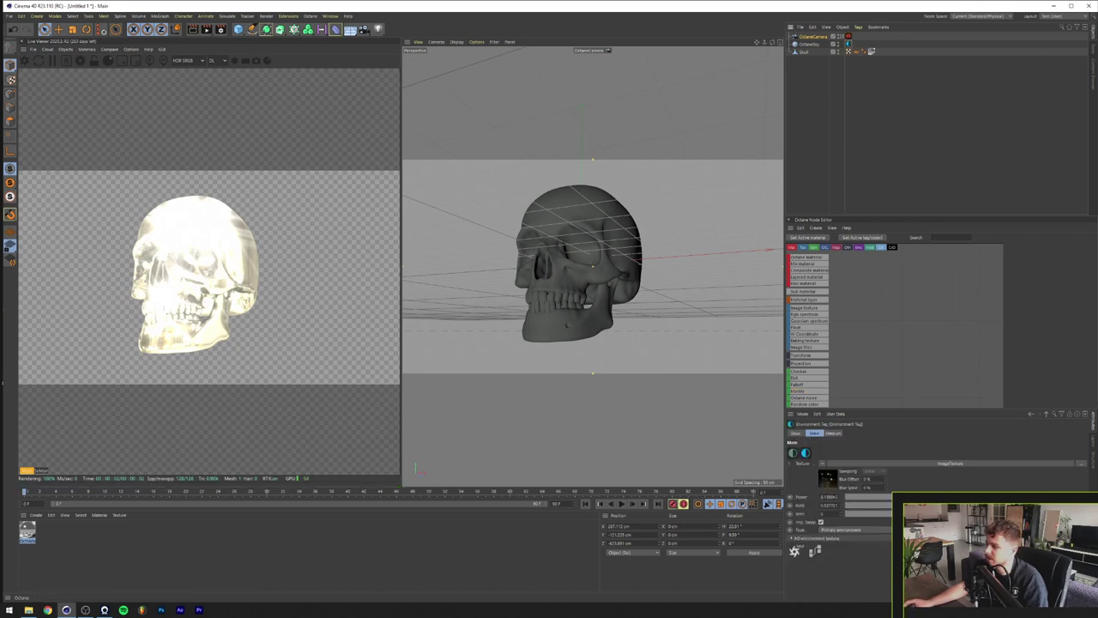
{"action": "double_click", "coordinate": [826, 496]}
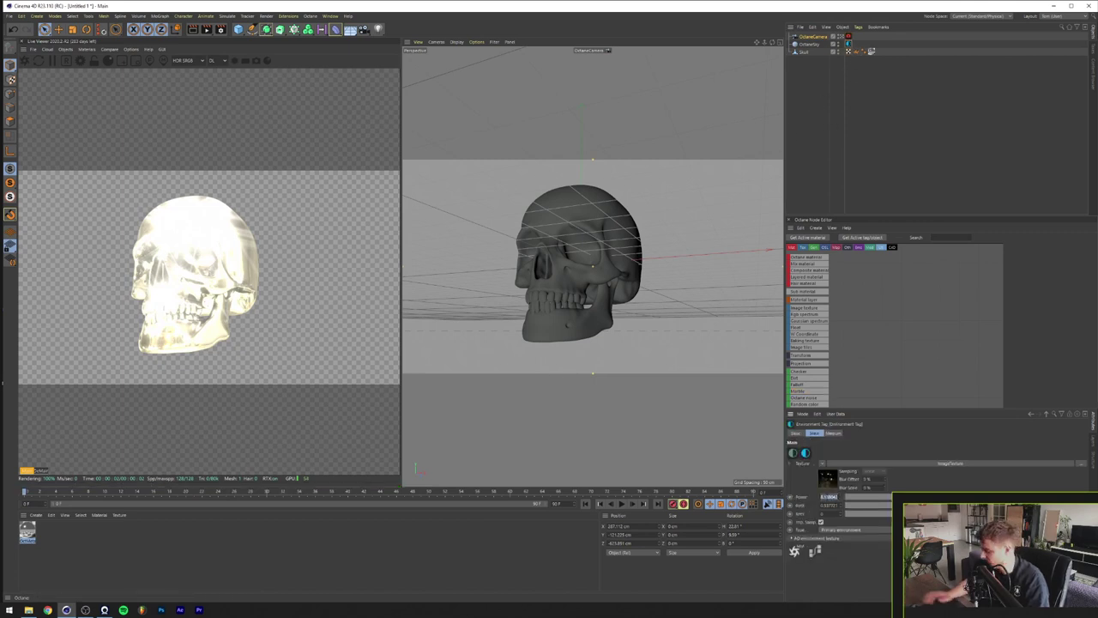
{"action": "type", "text": "1"}
{"action": "key", "text": "Return"}
{"action": "key", "text": "shift+r"}
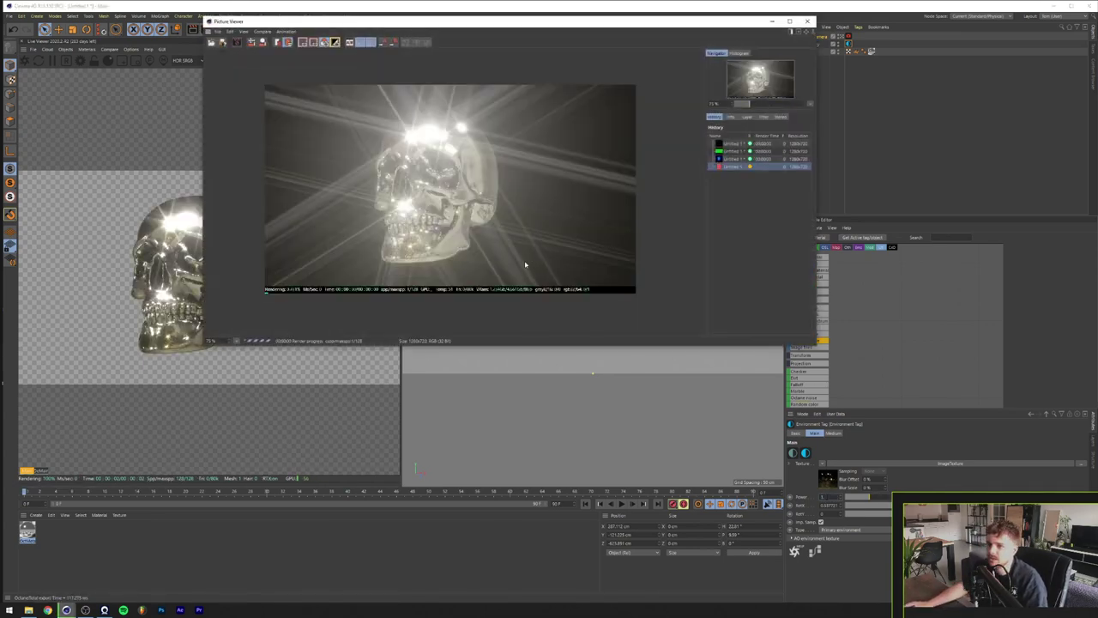